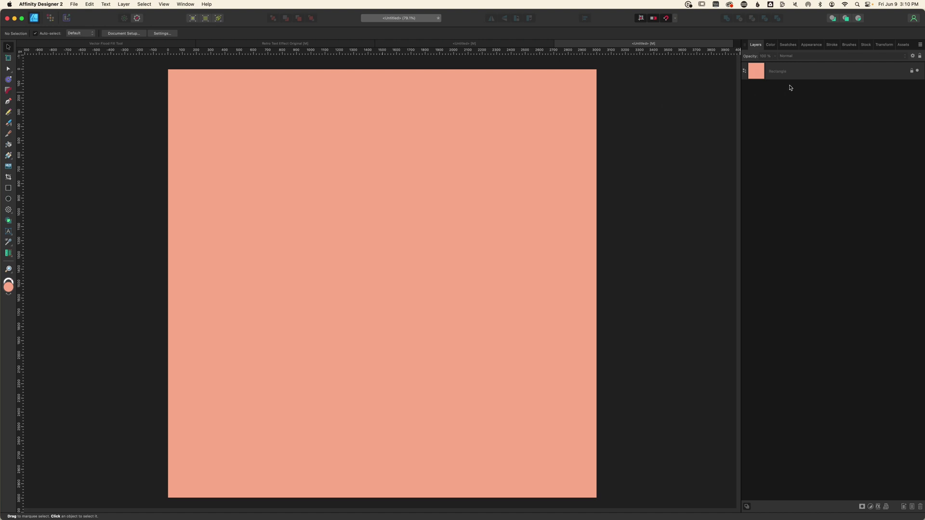
Step: Add large black artistic text reading 'Retro' on the left of the page
click(790, 45)
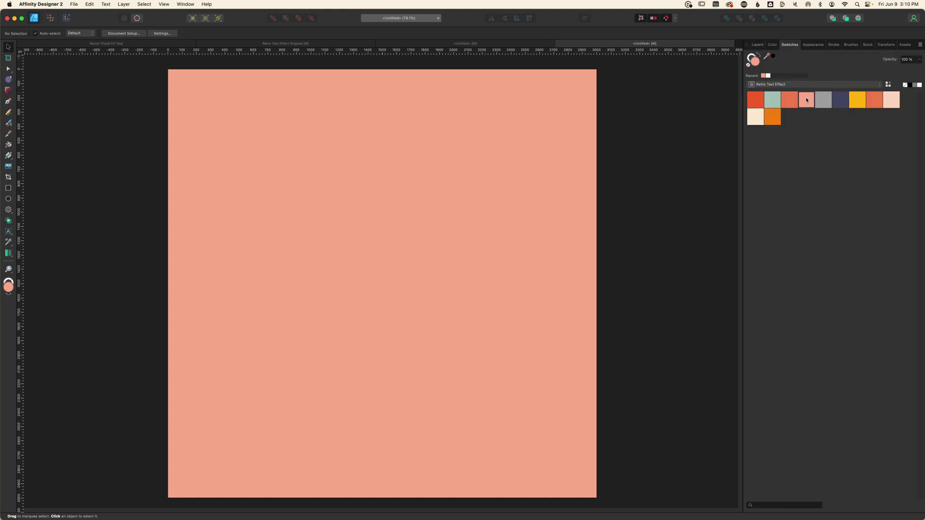
click(755, 44)
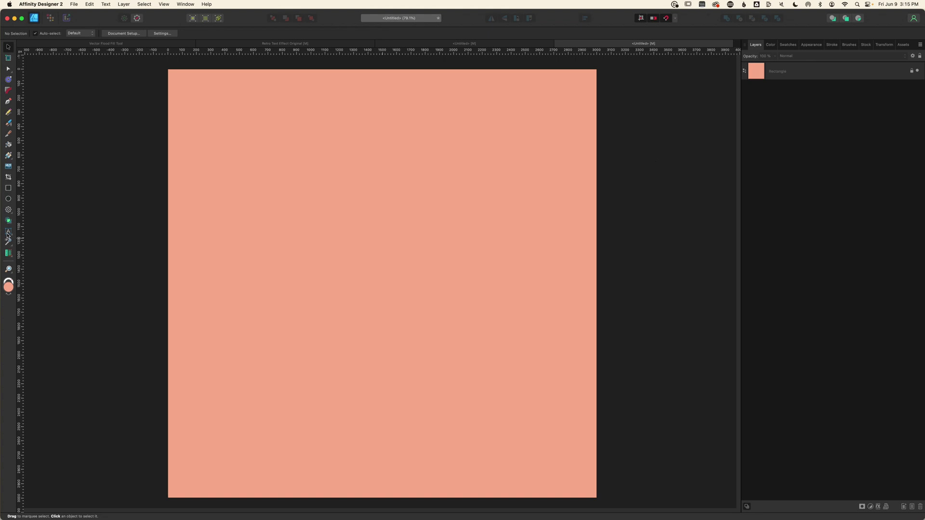
click(8, 231)
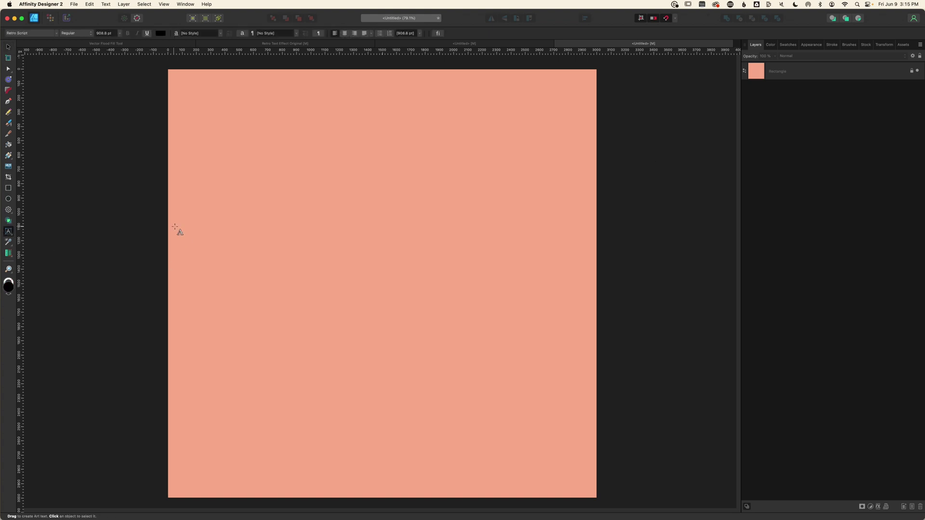
drag(177, 228, 294, 334)
text(Re)
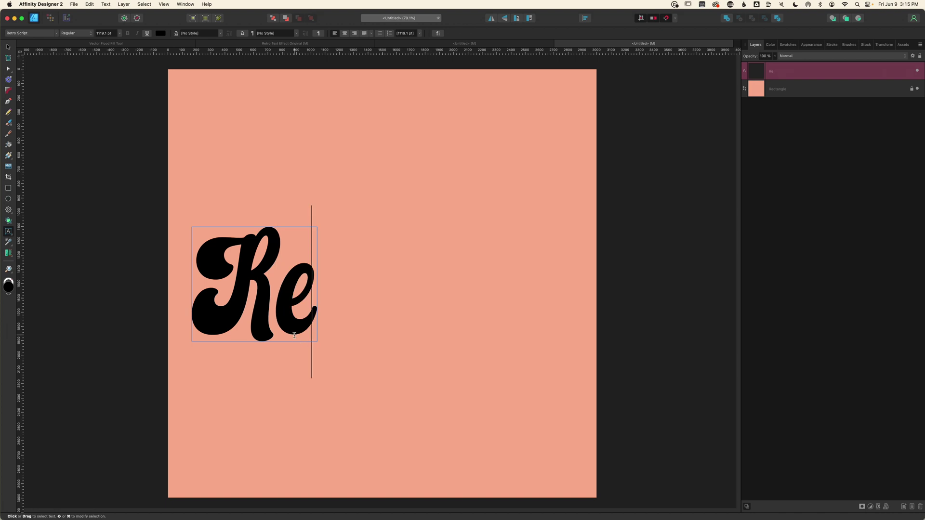
text(tro)
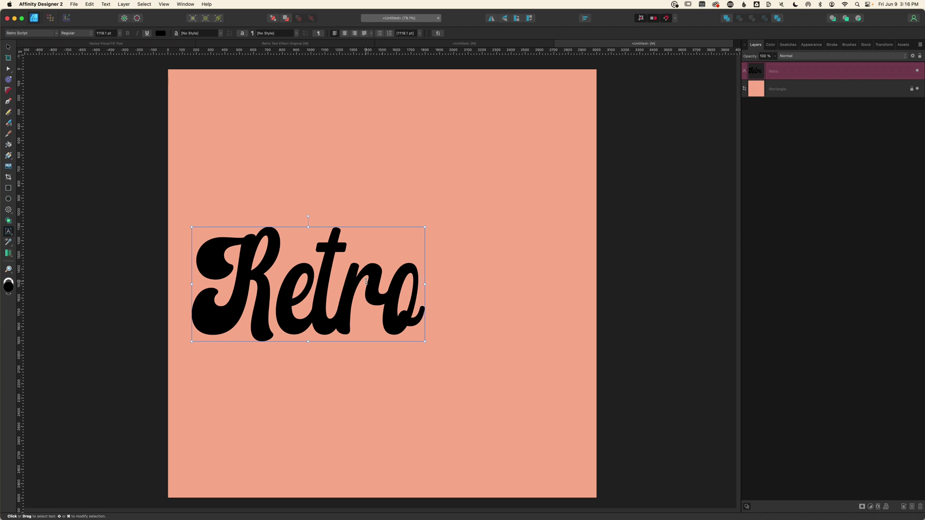
Step: Stretch the Retro text wider and place a duplicate below the background Rectangle
drag(425, 284, 486, 292)
key(Escape)
key(cmd+j)
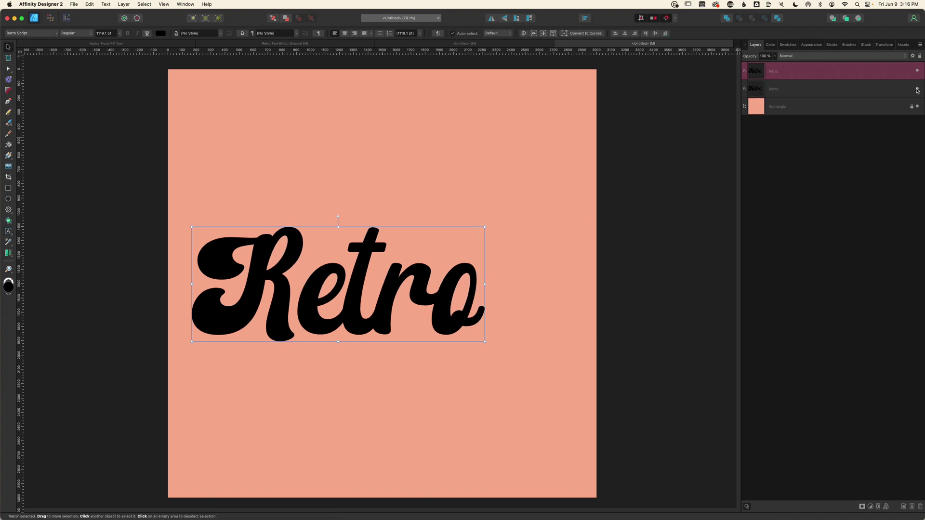
drag(886, 89, 885, 117)
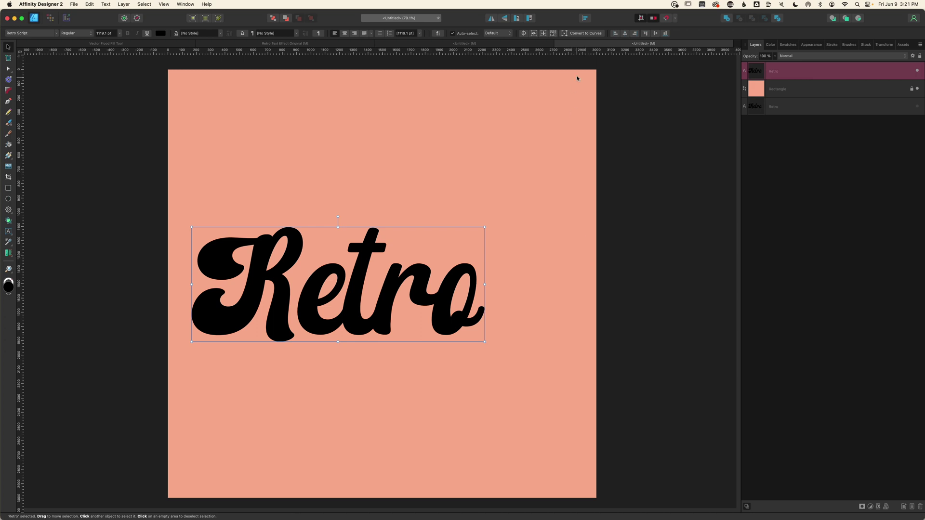
Step: Convert the Retro text to curves and merge its five letters with Add
click(582, 34)
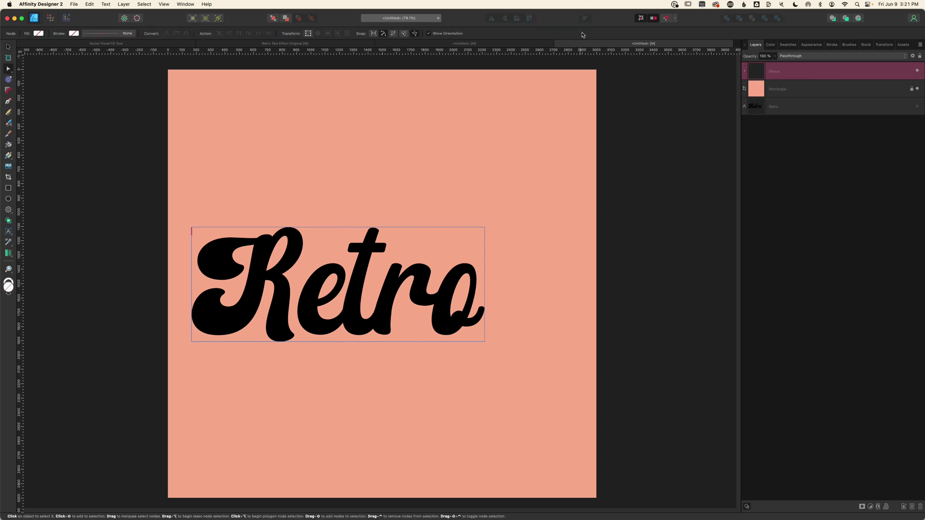
click(744, 71)
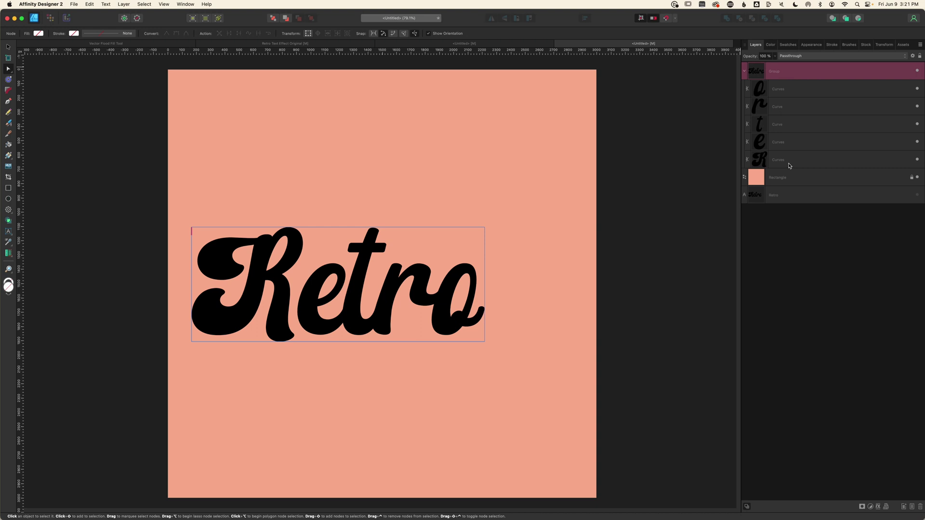
click(788, 163)
click(787, 141)
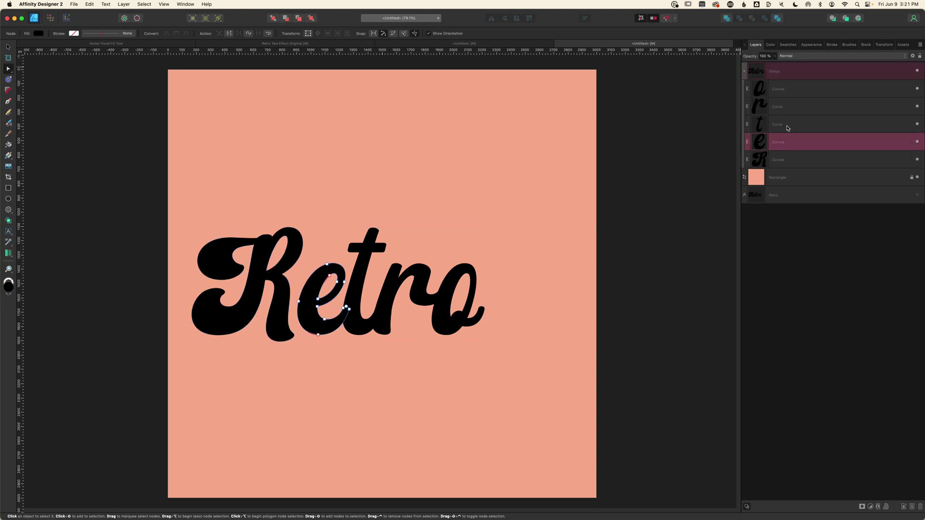
click(788, 126)
click(788, 103)
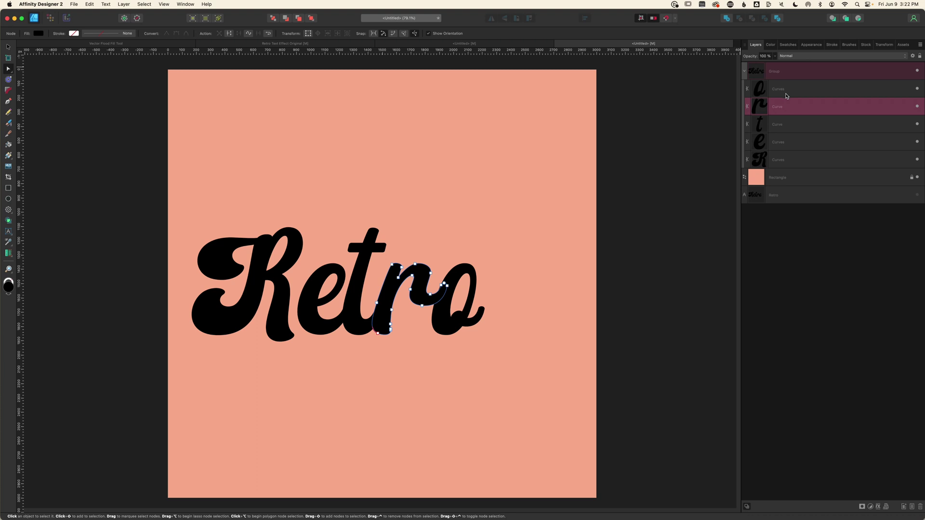
click(787, 94)
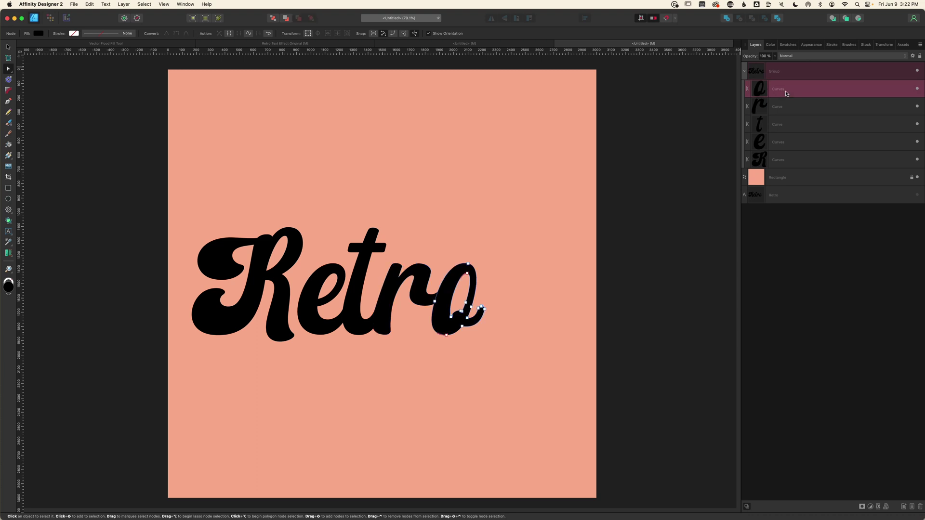
shift+click(783, 159)
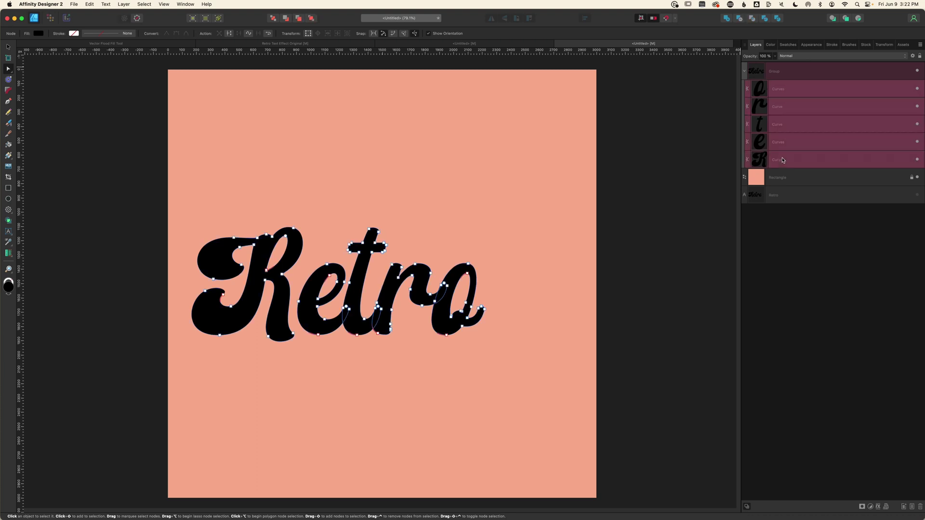
click(726, 19)
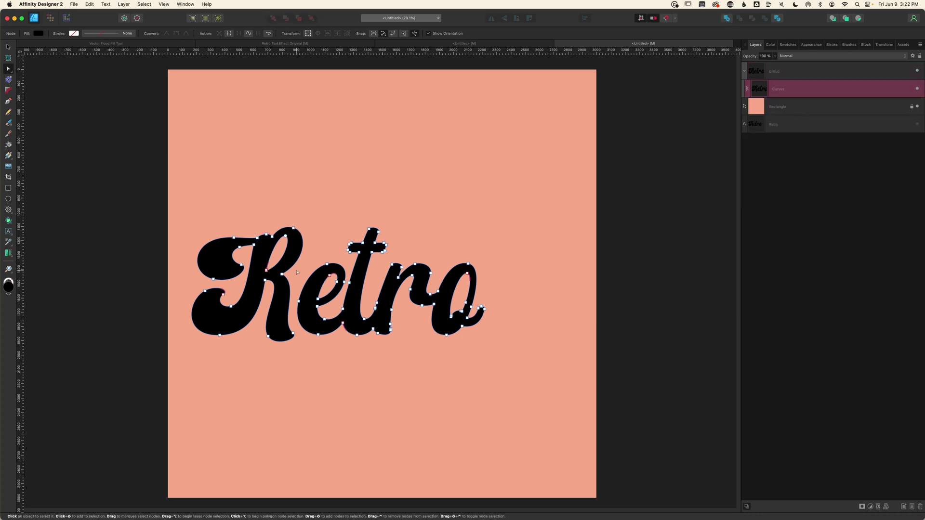
Step: Move the merged Curves out of its group and delete the empty Group
click(796, 71)
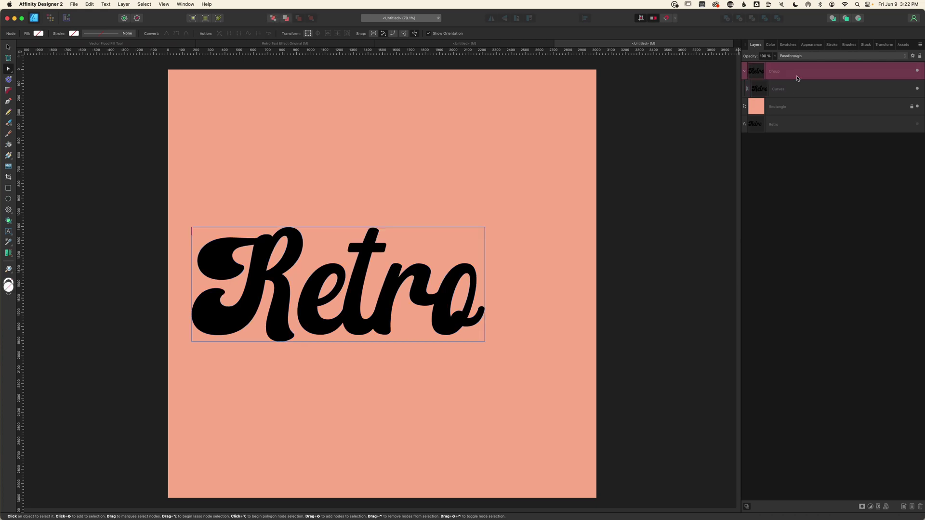
drag(796, 89, 792, 66)
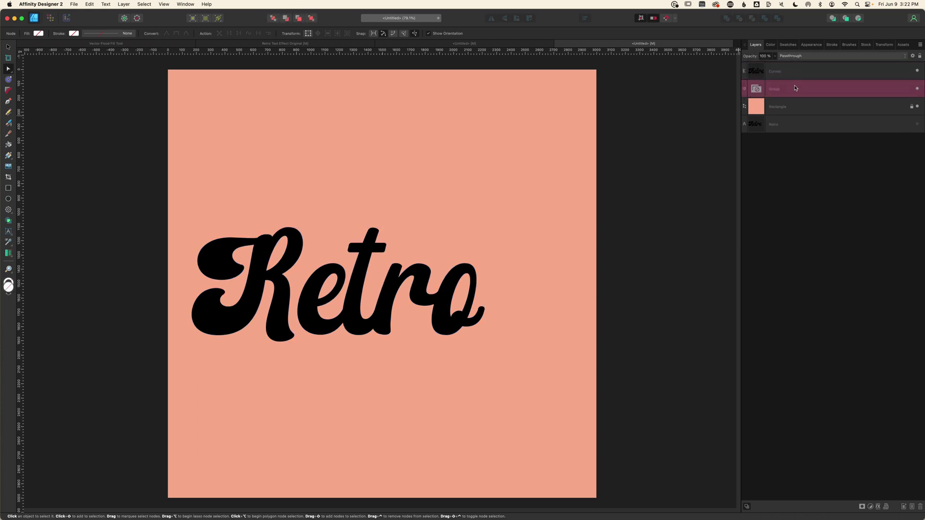
key(Delete)
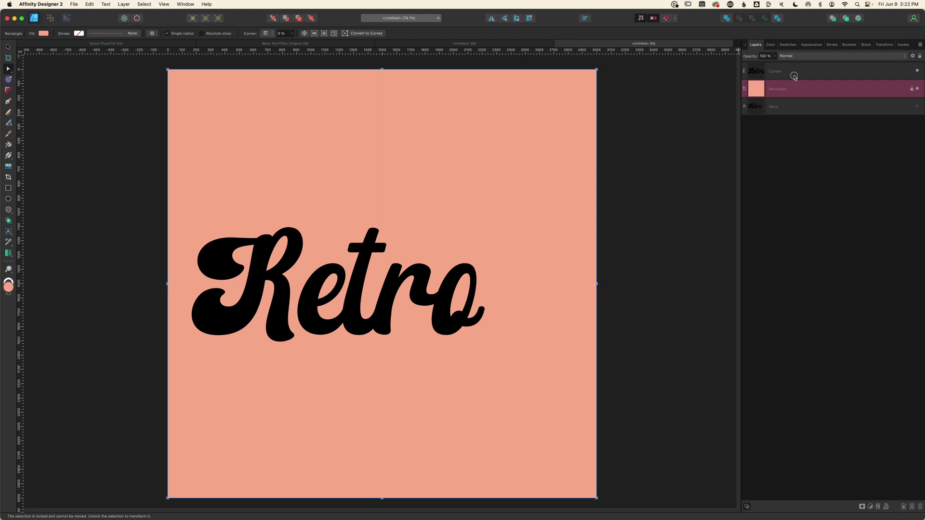
click(794, 77)
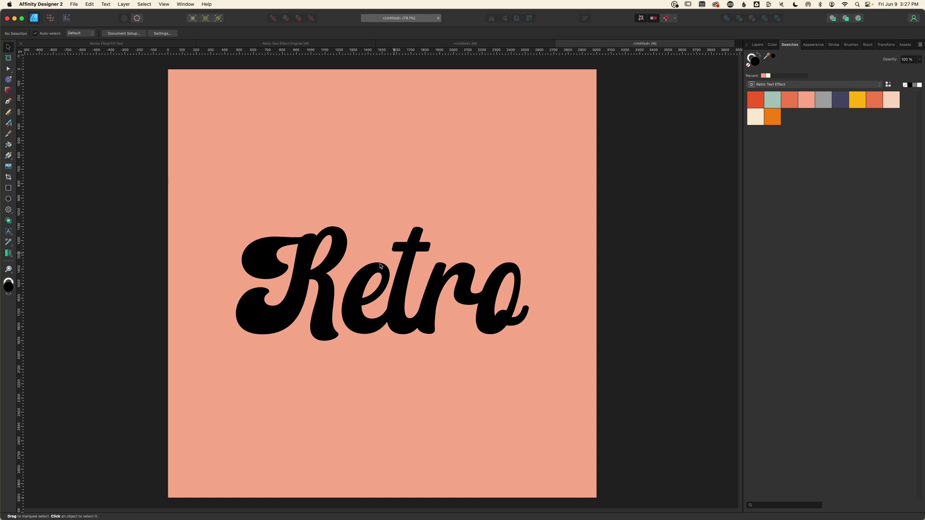
Step: Fill the Retro lettering cream, then add a red-filled duplicate on top
click(397, 297)
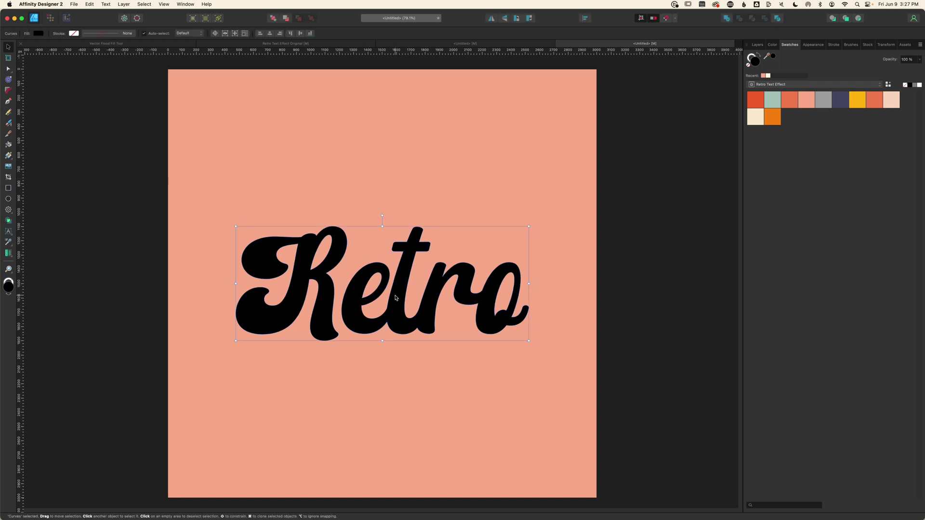
click(758, 118)
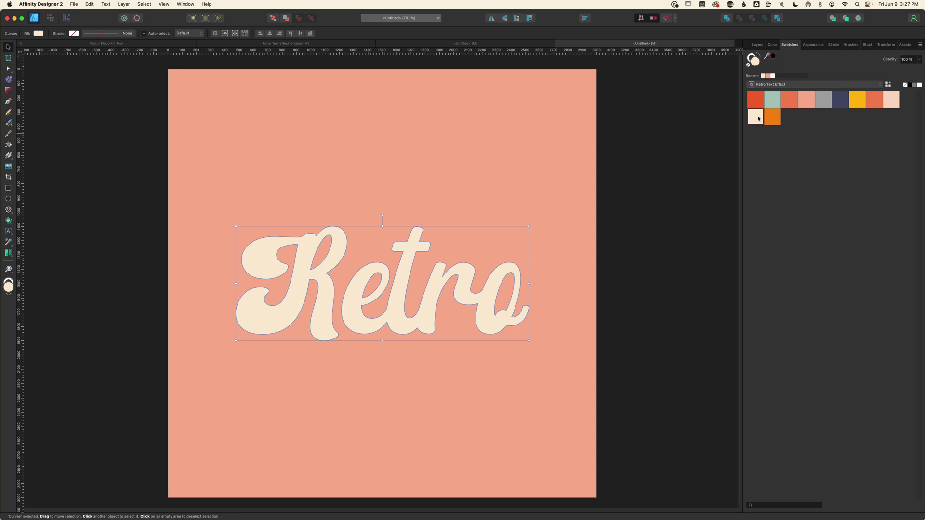
key(super+j)
click(756, 100)
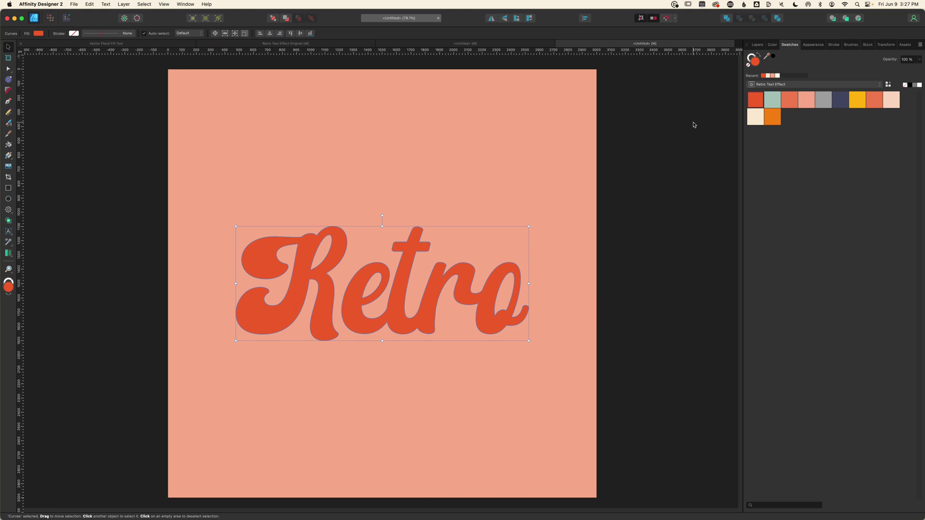
key(super+equal)
key(super+equal)
key(super+equal)
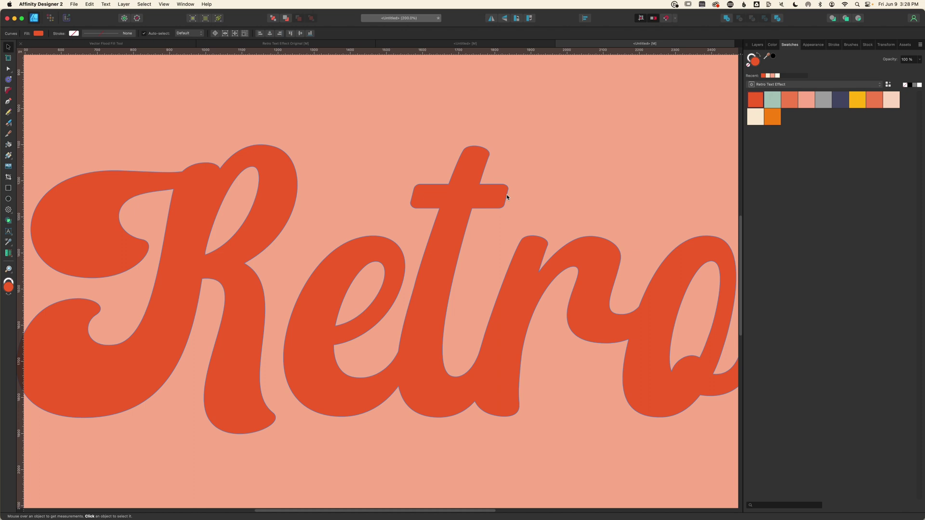
Step: Nudge the red lettering right and build stacked duplicates offset down-right
click(507, 197)
key(v)
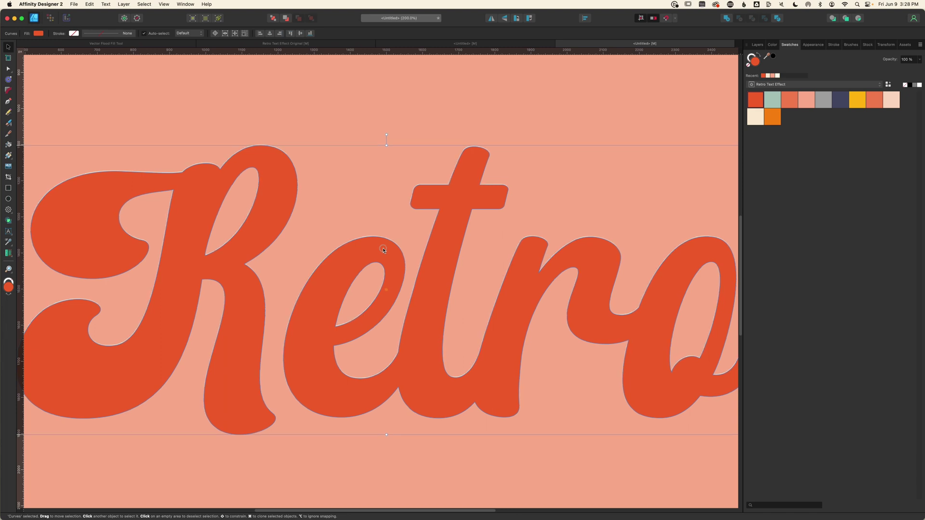
key(Right)
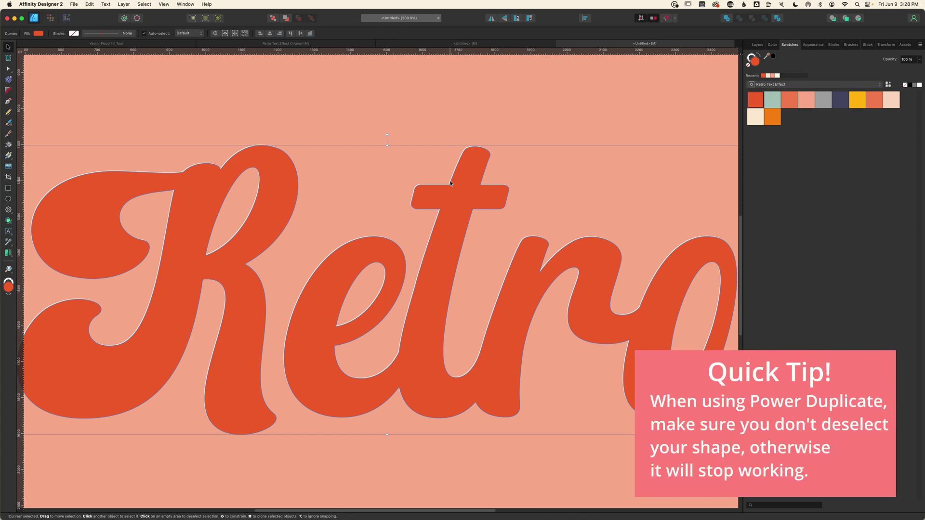
key(super+j)
key(super+j)
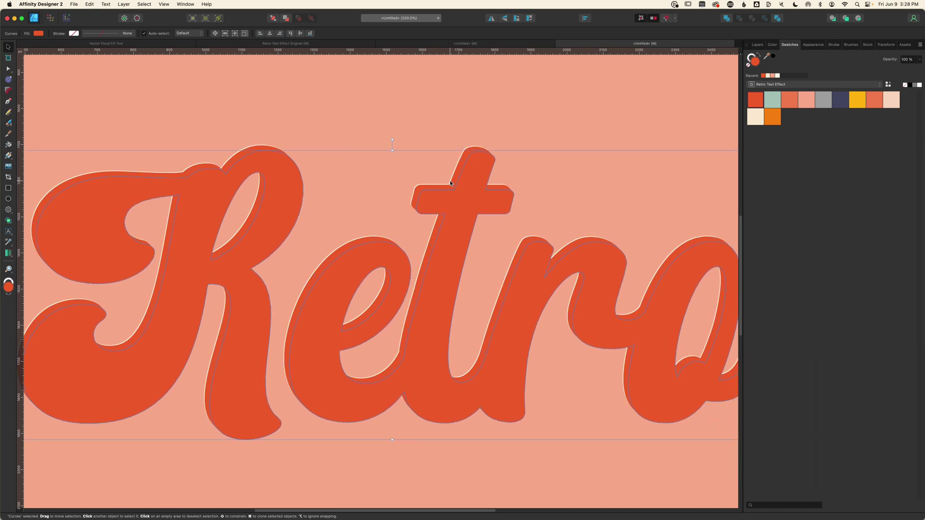
key(super+j)
key(super+j)
key(super+j)
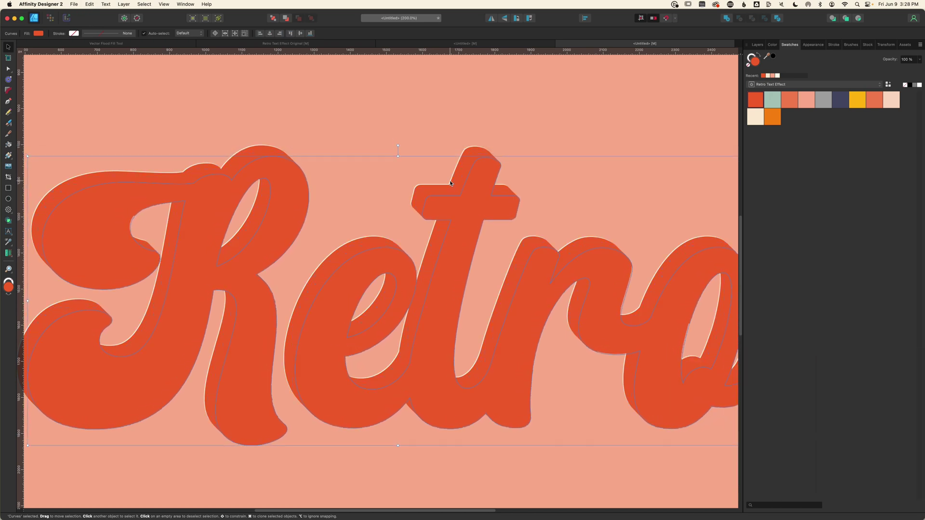
key(super+j)
key(super+j)
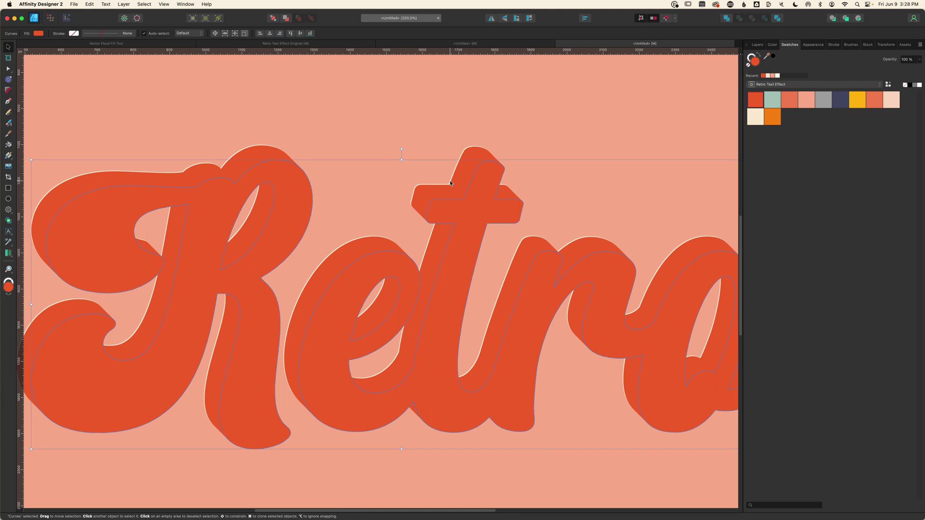
key(super+j)
key(super+j)
key(super+j)
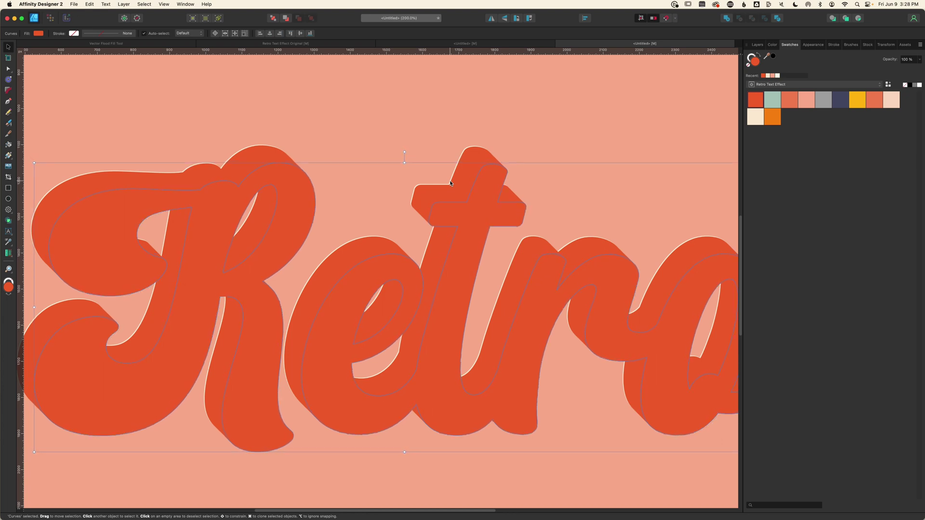
Step: Select all 25 Curves copies in Layers and merge them with Add
click(757, 44)
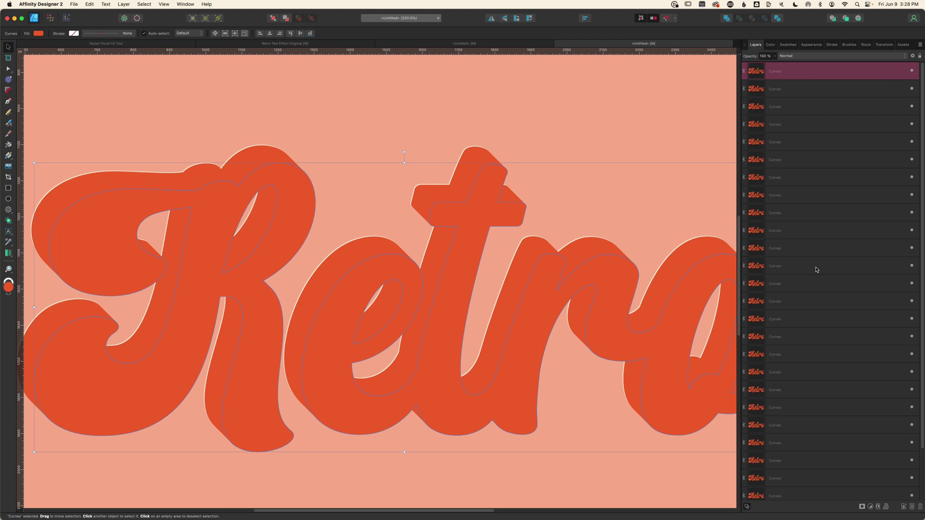
scroll(816, 269, down, 3)
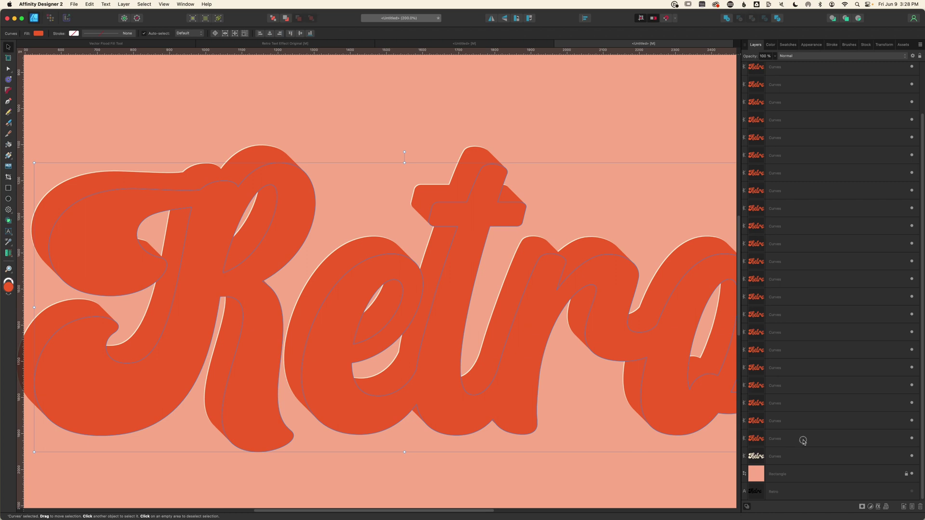
shift+click(803, 443)
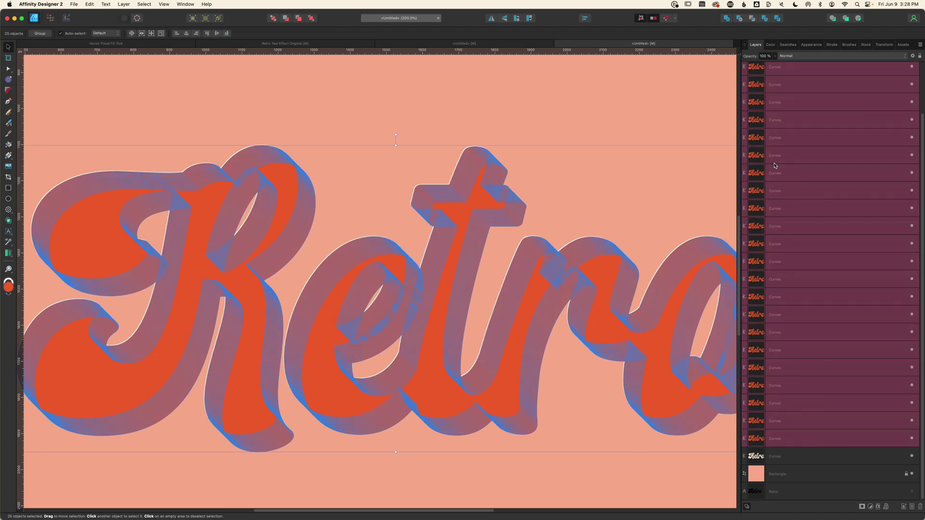
click(727, 18)
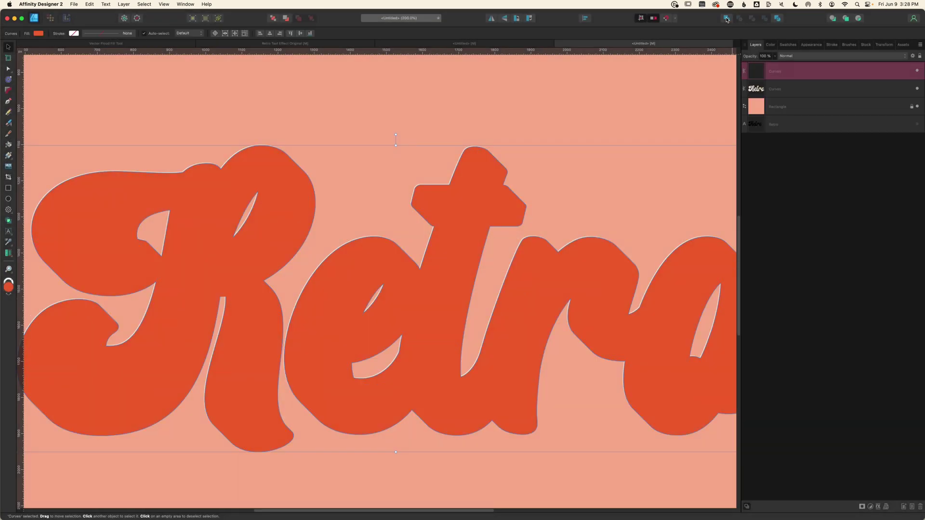
Step: Put the red extrusion beneath the cream lettering and add a teal copy offset down-right
drag(790, 78, 789, 104)
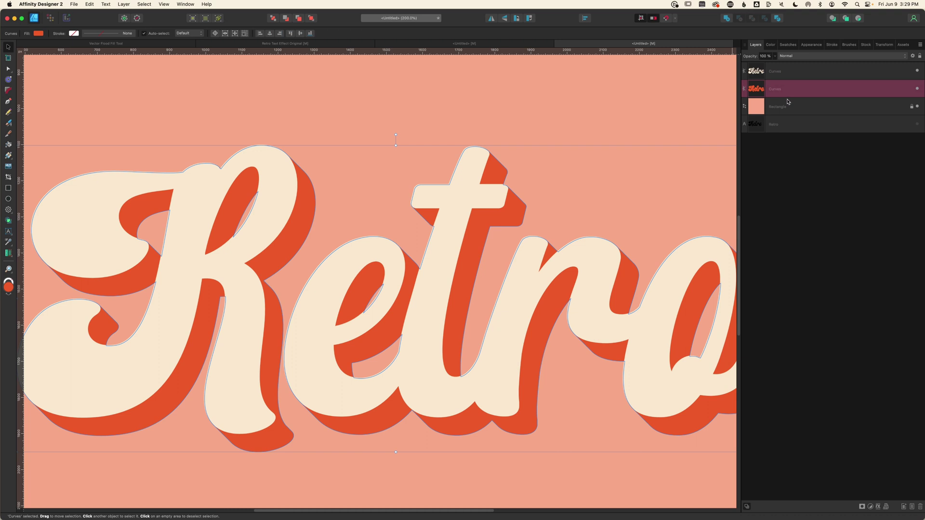
key(super+0)
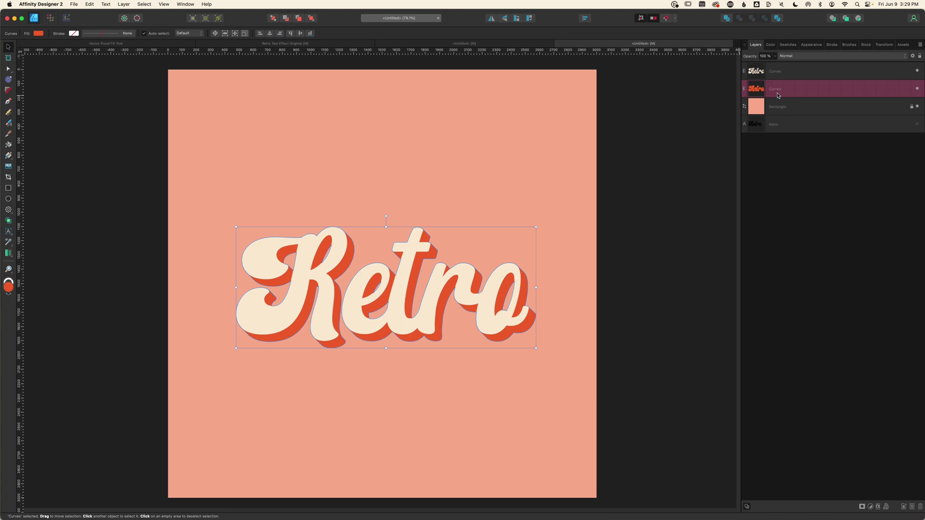
key(super+j)
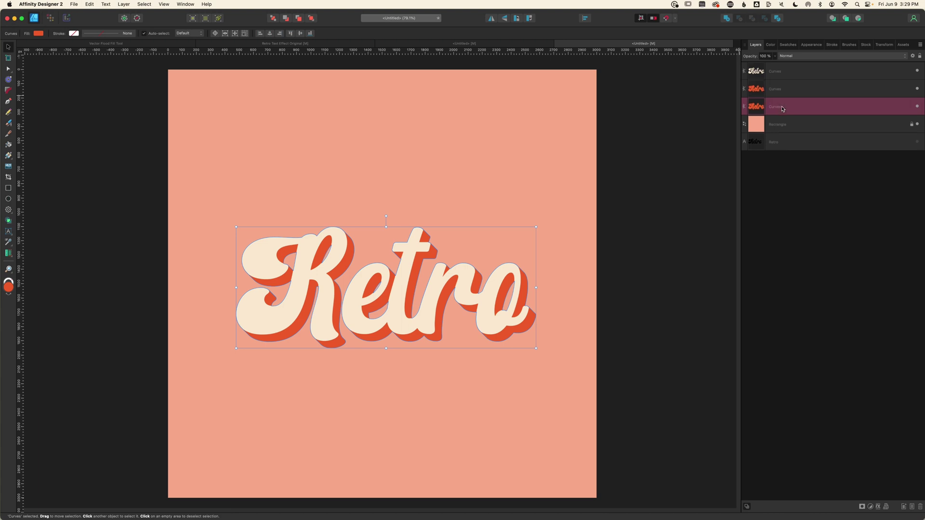
click(788, 45)
click(773, 99)
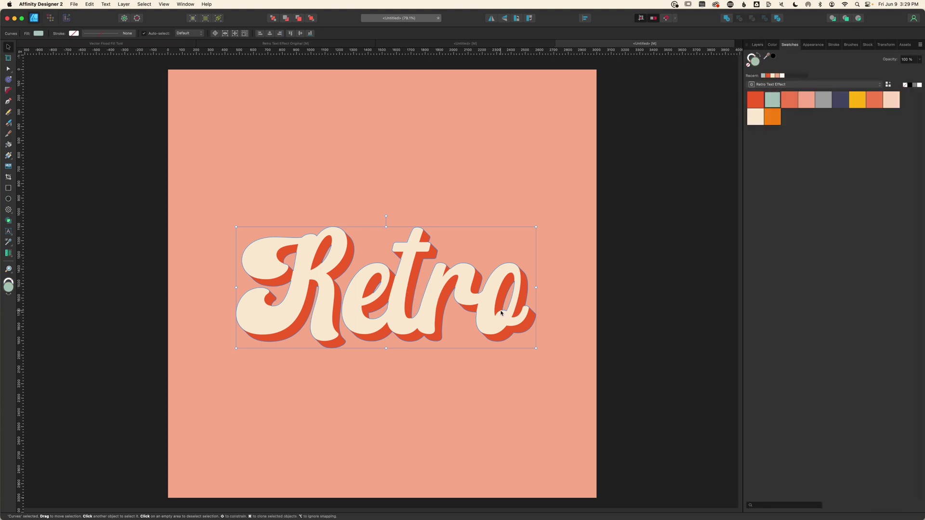
drag(501, 312, 507, 318)
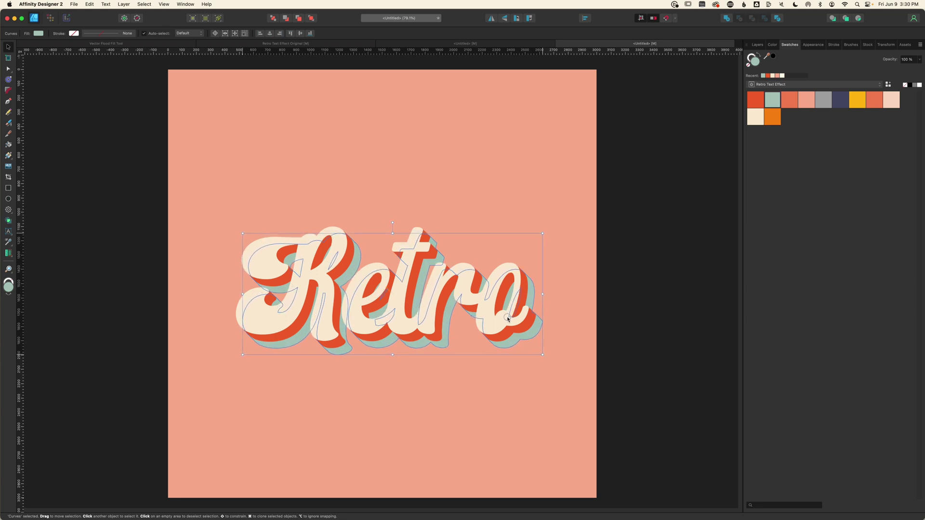
drag(507, 318, 508, 319)
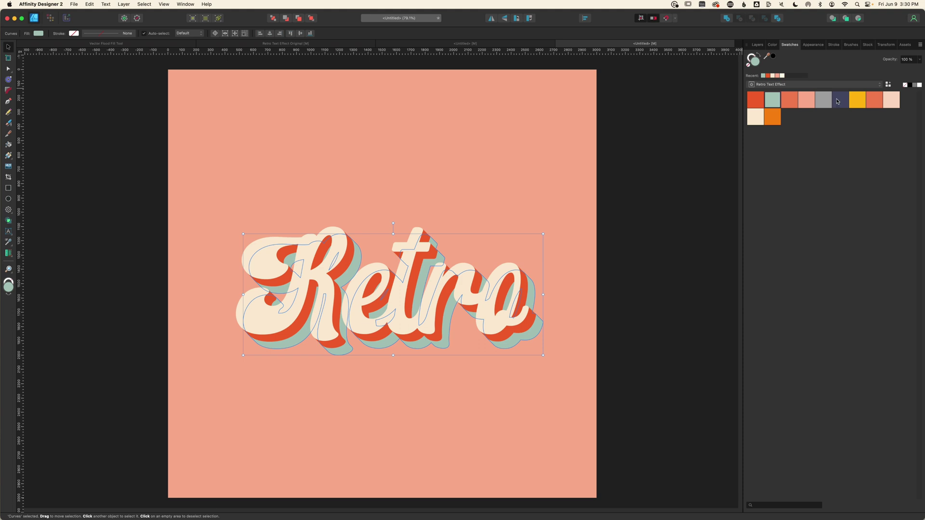
Step: Fill the next copy yellow and offset it behind the teal layer
click(756, 44)
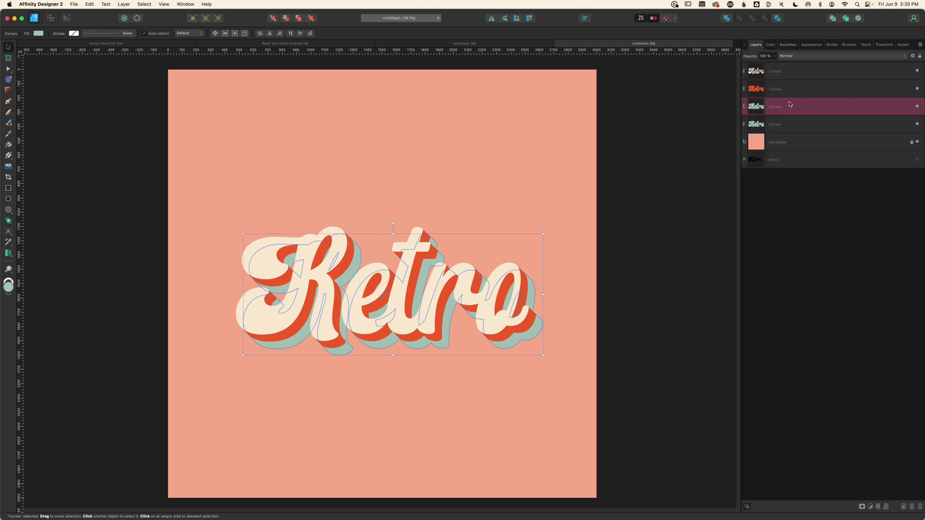
click(789, 45)
click(857, 100)
drag(499, 298, 464, 300)
Step: Add orange and navy copies, offsetting the navy one down-right behind the orange
key(super+j)
click(757, 44)
click(789, 45)
click(772, 117)
click(757, 45)
click(790, 44)
key(super+j)
click(840, 100)
drag(463, 337, 469, 344)
click(513, 228)
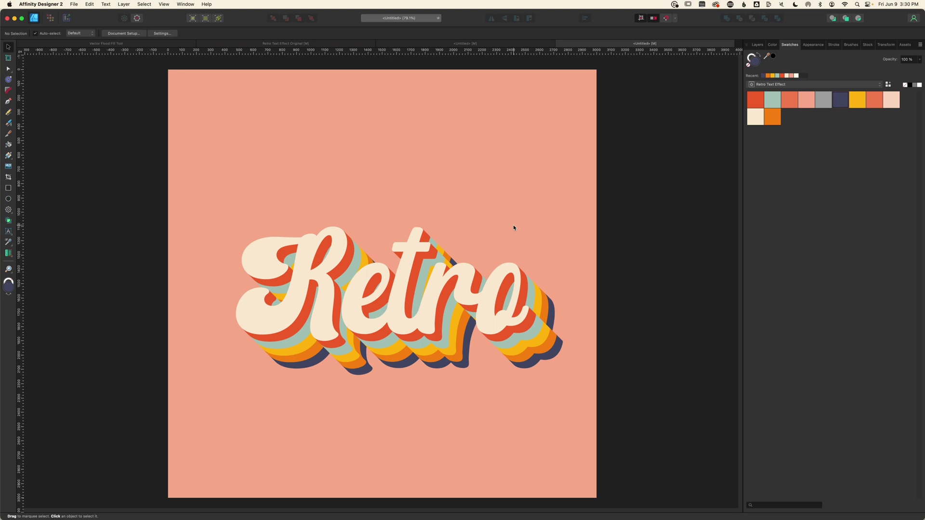
Step: Inspect the extrusion edges up close, then group all six coloured Curves layers
key(super+4)
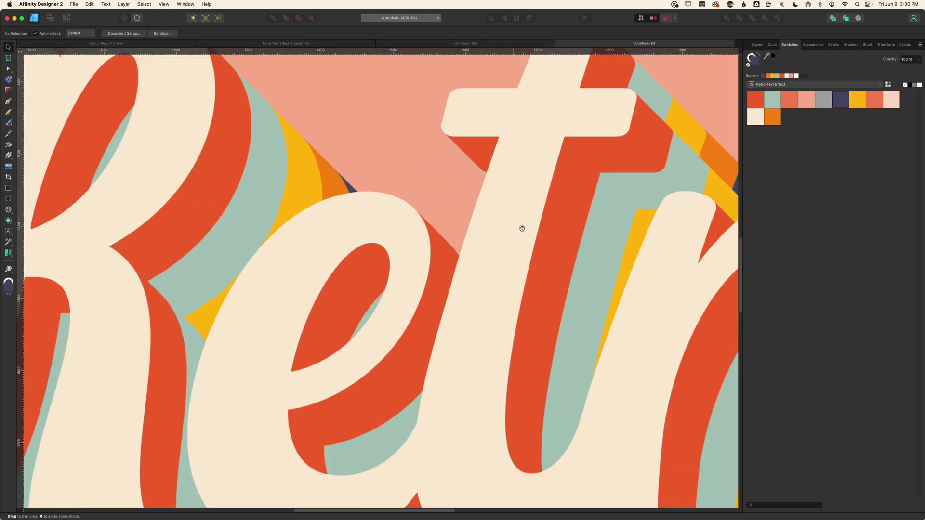
drag(533, 227, 95, 212)
scroll(242, 305, right, 5)
drag(488, 355, 374, 279)
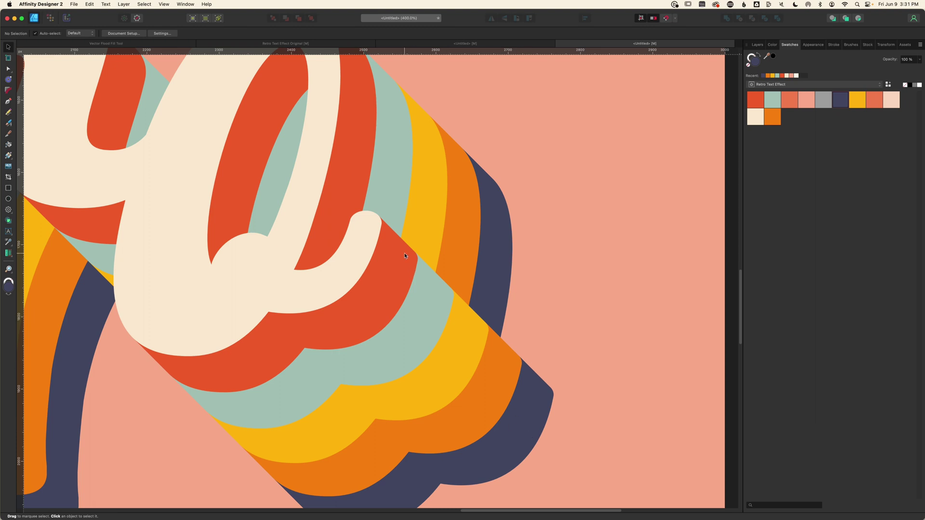
click(541, 391)
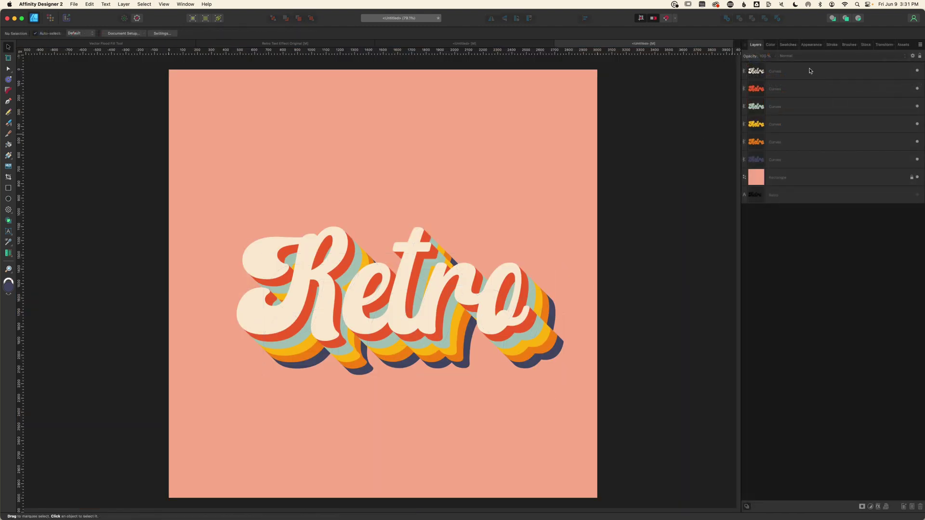
click(809, 71)
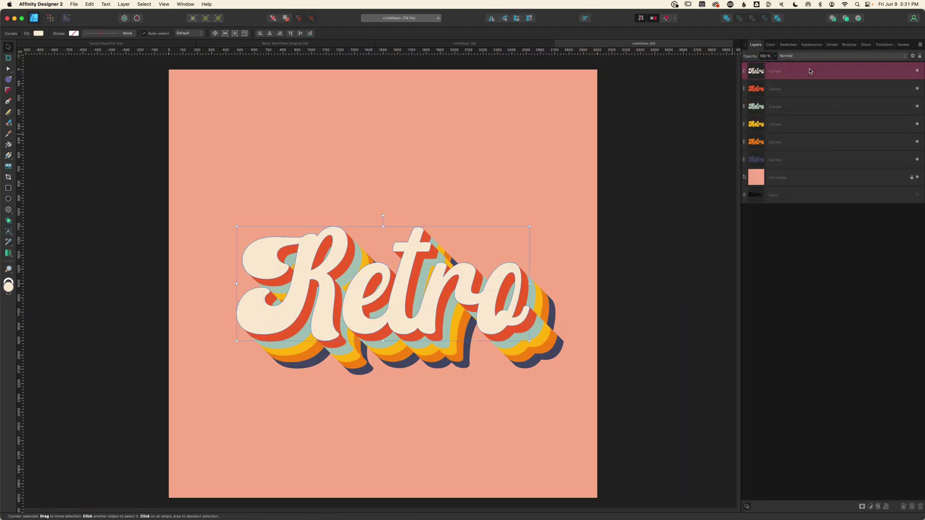
shift+click(812, 161)
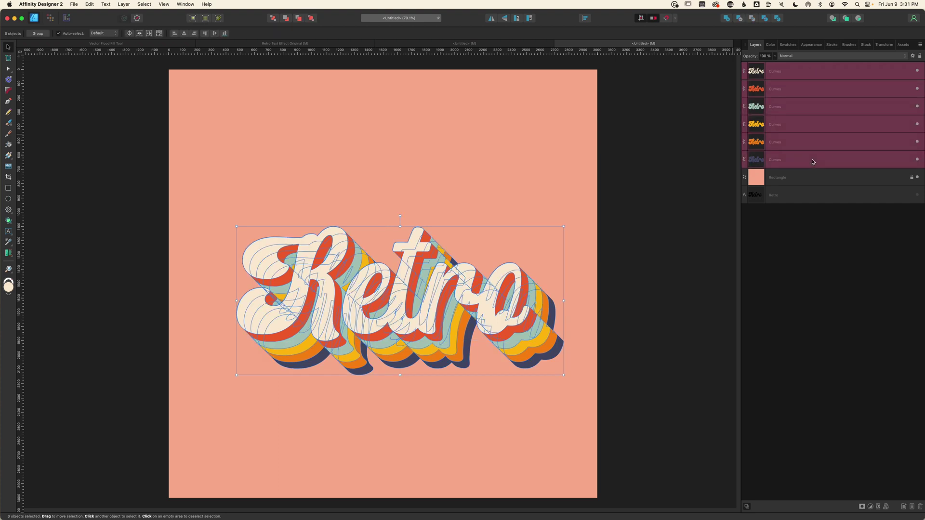
key(super+g)
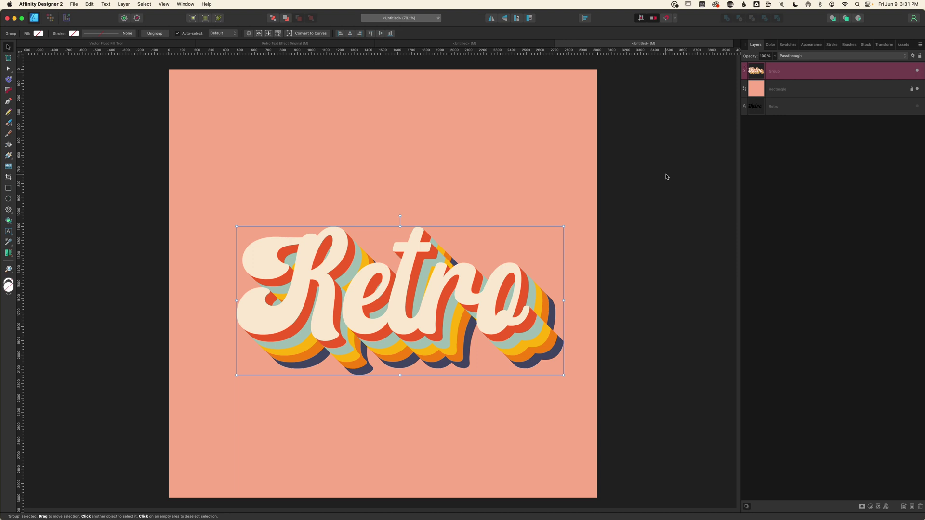
Step: Give the cream top Curves inside the group a red stroke 8 pt wide
click(745, 71)
click(770, 89)
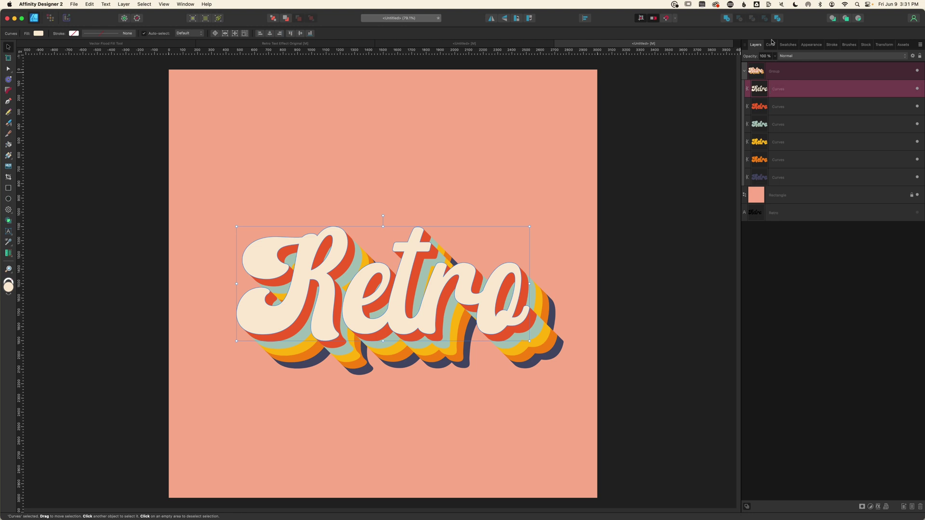
click(790, 45)
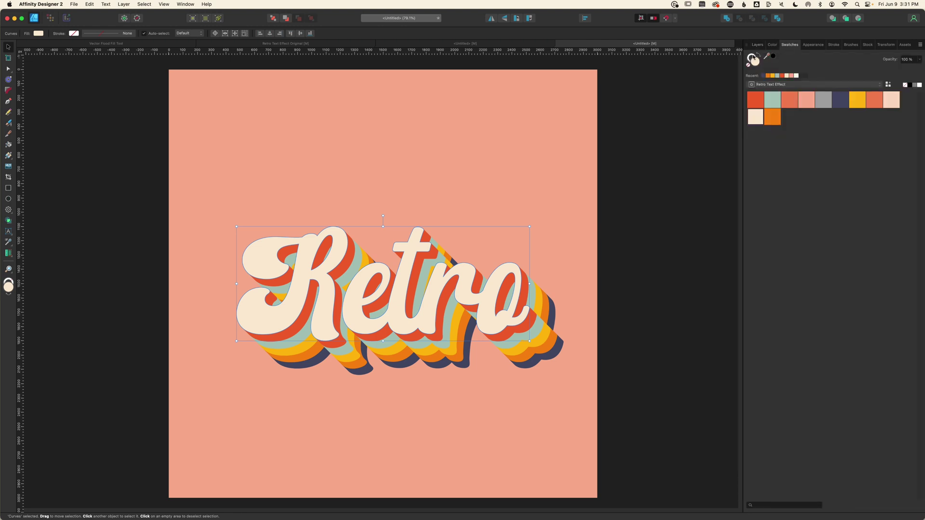
click(750, 57)
click(756, 101)
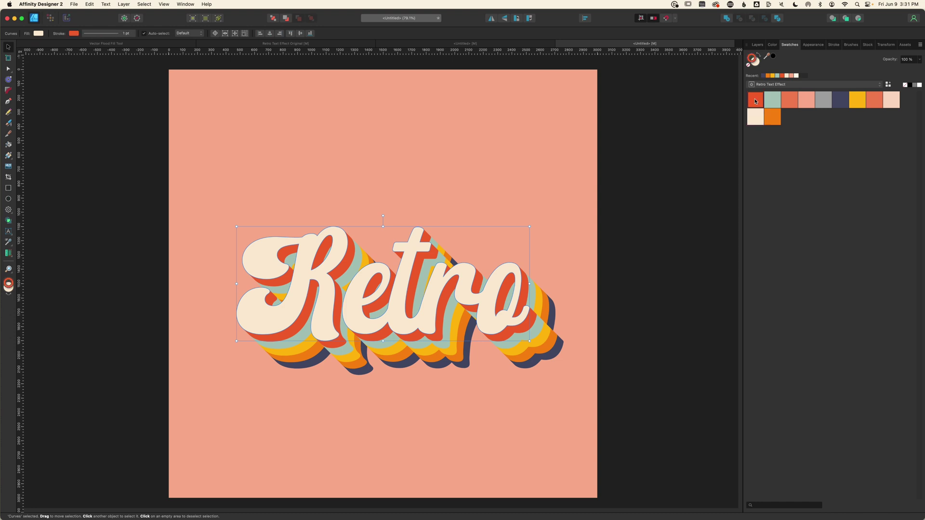
click(834, 45)
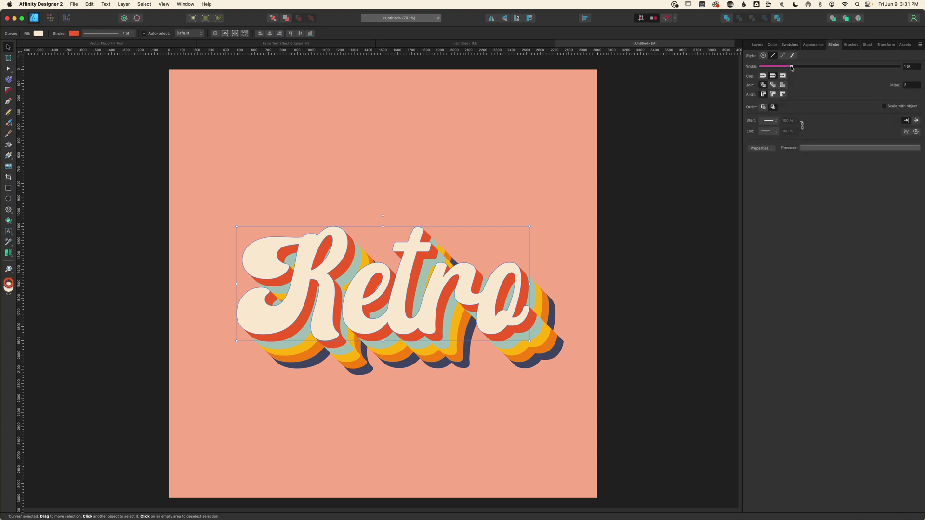
drag(791, 68, 825, 74)
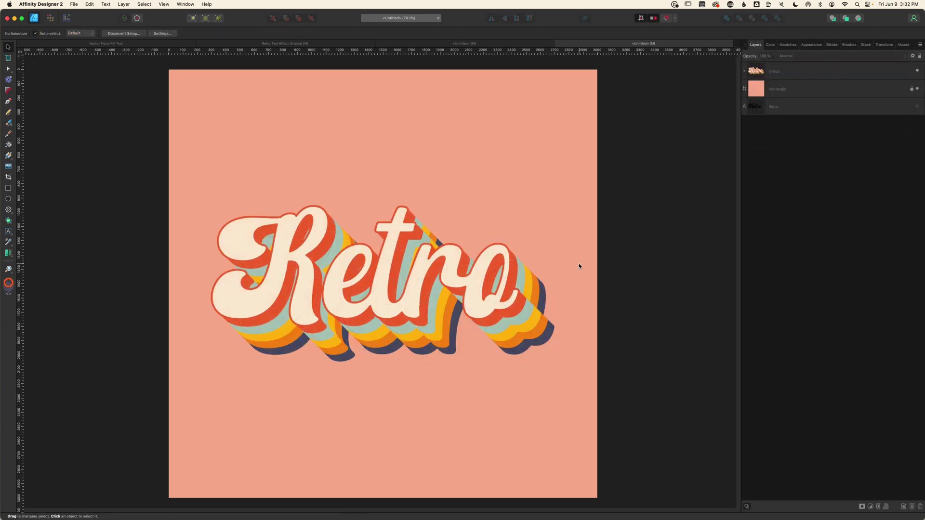
Step: Hide the Retro group and draw a large coral cog with no stroke from the page centre
click(917, 72)
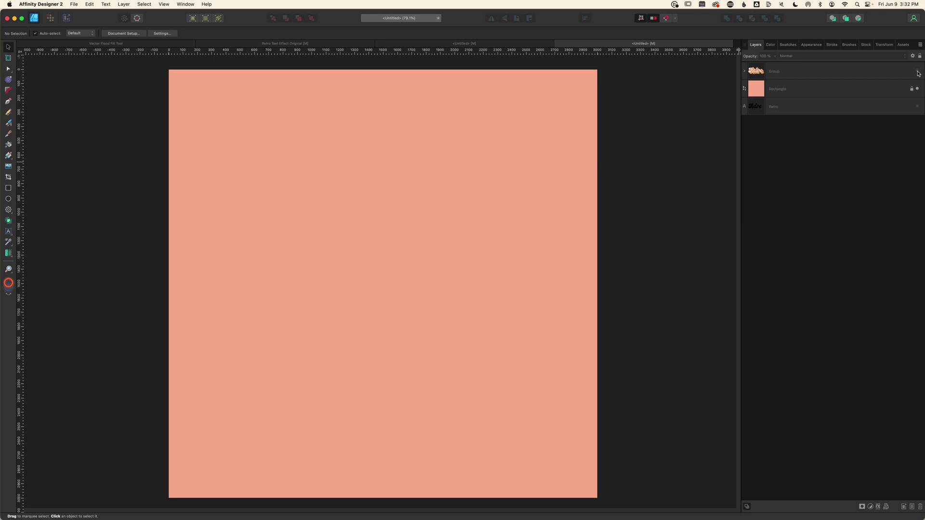
click(665, 20)
click(8, 210)
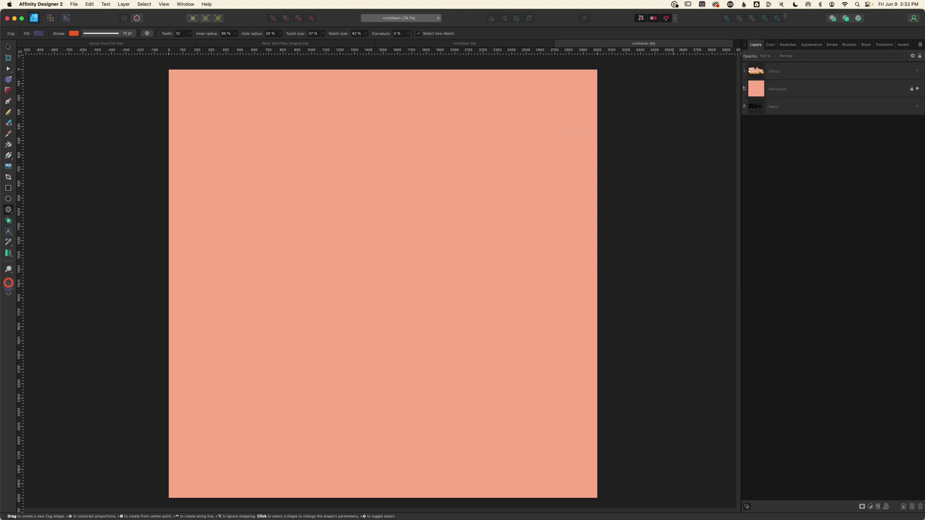
click(787, 44)
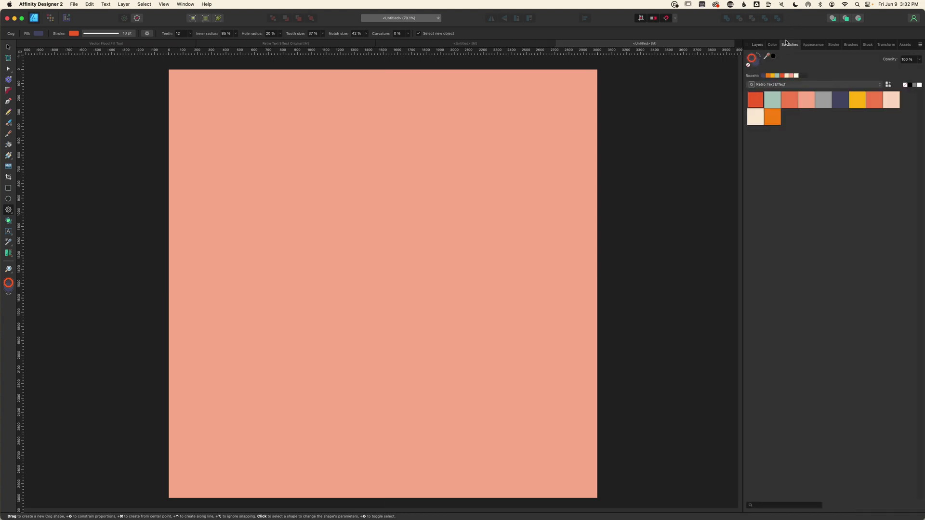
click(749, 63)
click(878, 106)
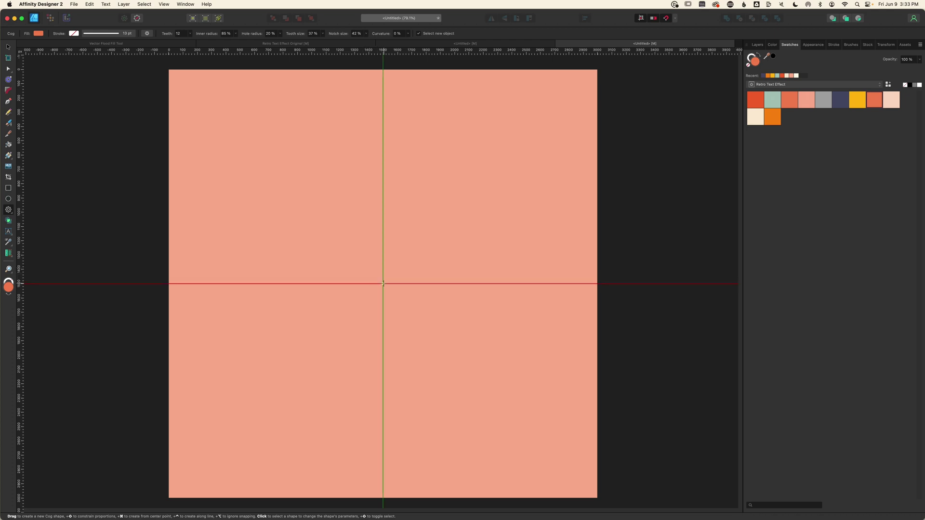
drag(383, 284, 621, 459)
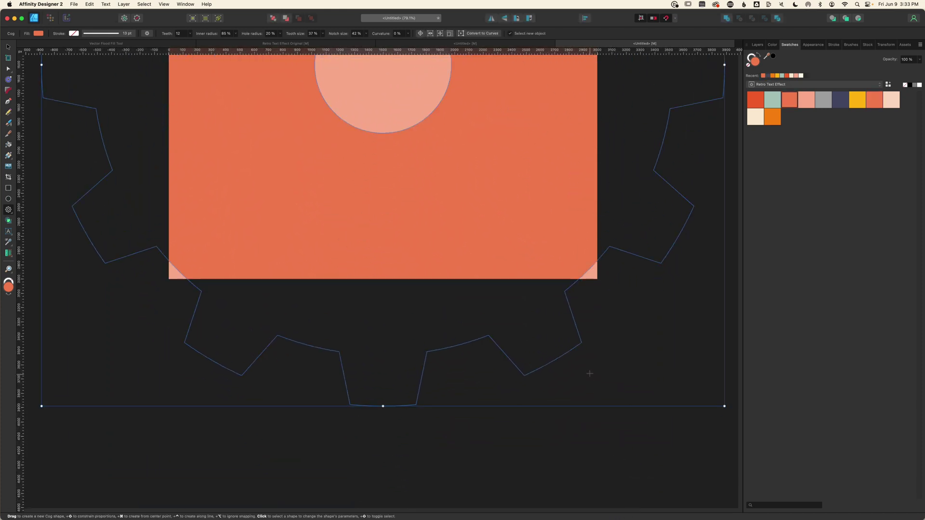
Step: Set the cog's hole and inner radius to 0% and widen its teeth into rays
key(super+minus)
key(super+minus)
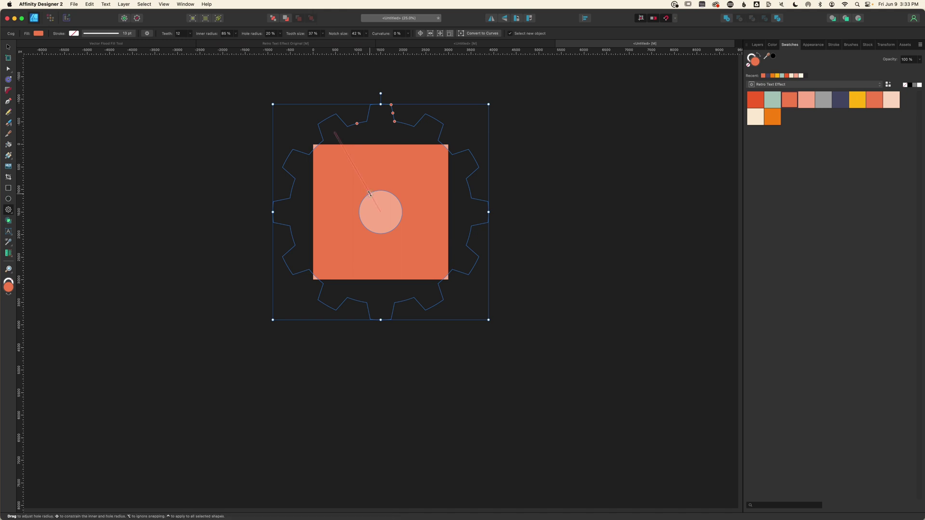
drag(369, 193, 381, 212)
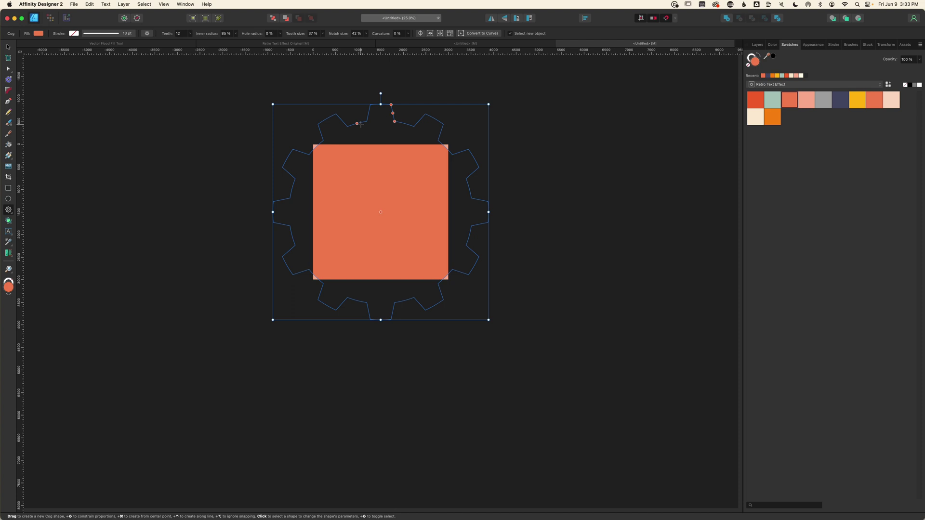
drag(357, 123, 374, 214)
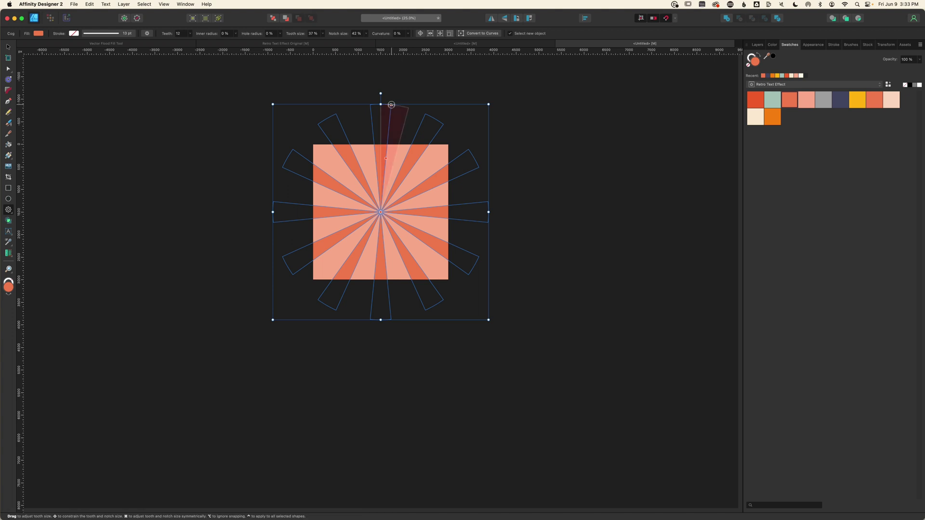
drag(391, 104, 397, 106)
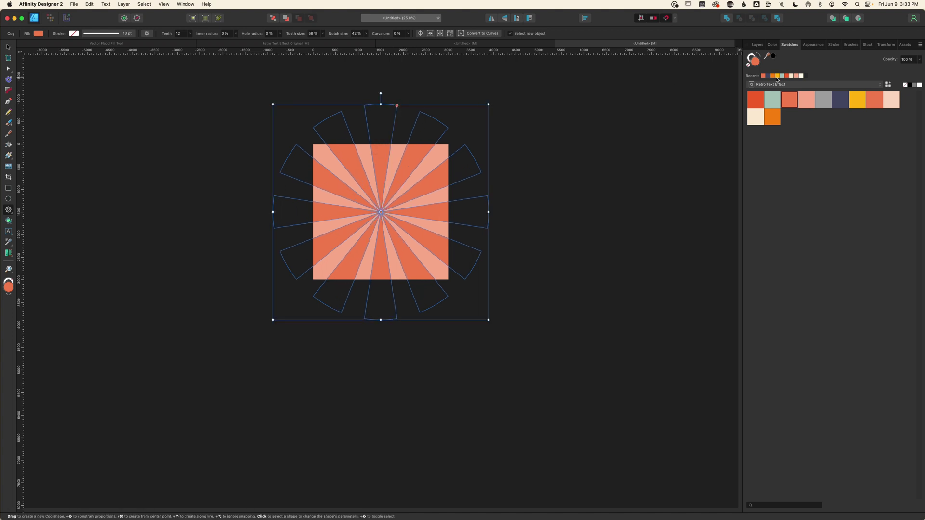
Step: Clip the sunburst Cog inside the background Rectangle
click(757, 44)
drag(792, 68, 795, 105)
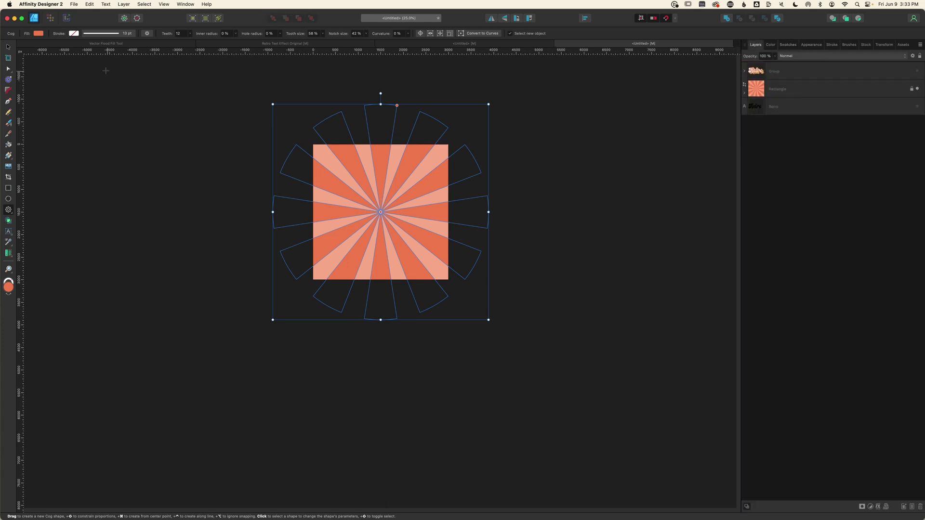
click(8, 47)
click(88, 99)
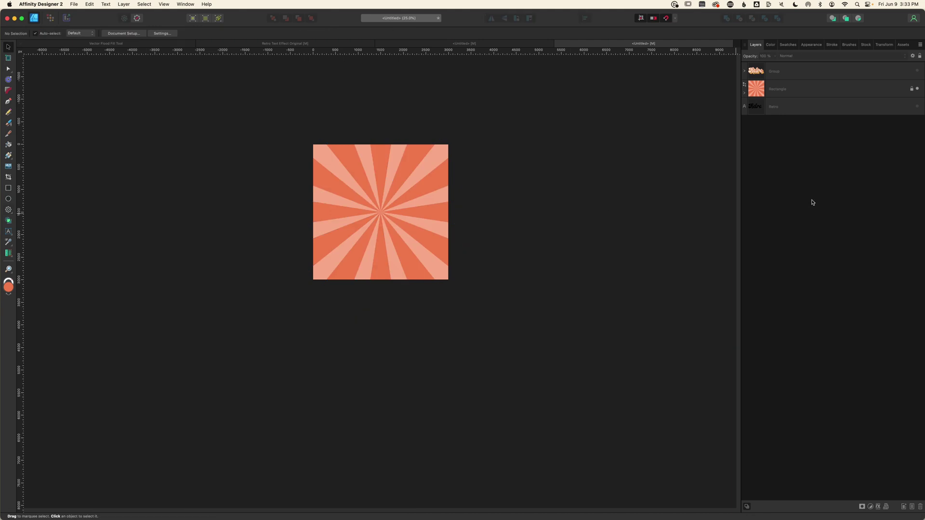
key(super+0)
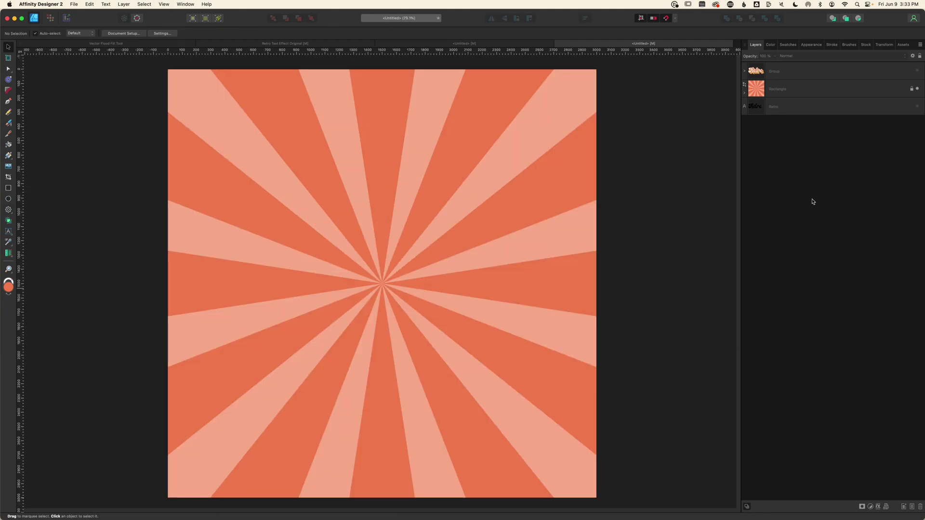
Step: Unhide the Retro group, rotate it about 15°, and centre it on the page
click(917, 71)
click(795, 71)
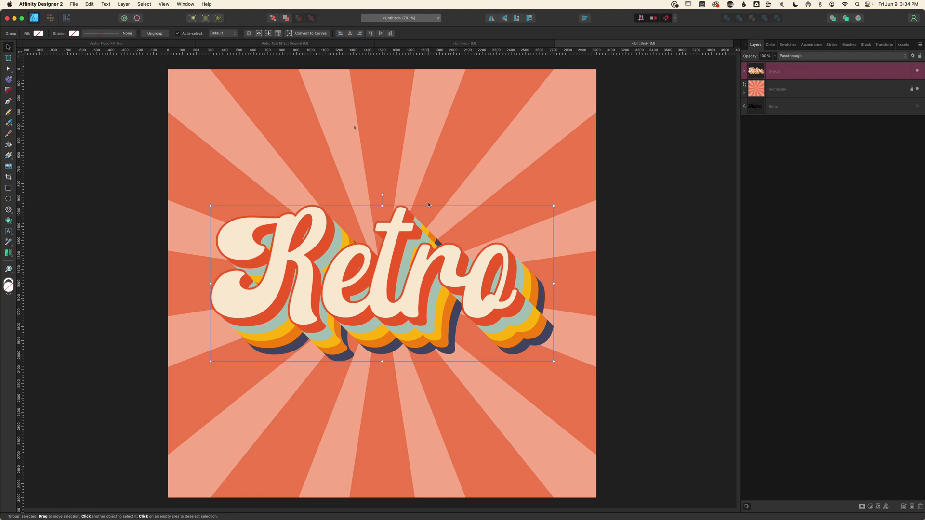
drag(383, 194, 369, 190)
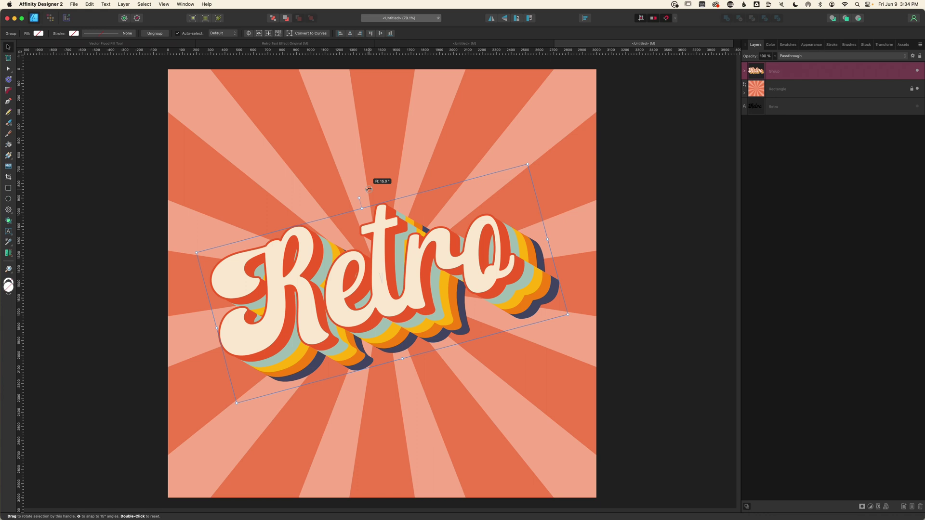
drag(368, 189, 368, 190)
click(584, 18)
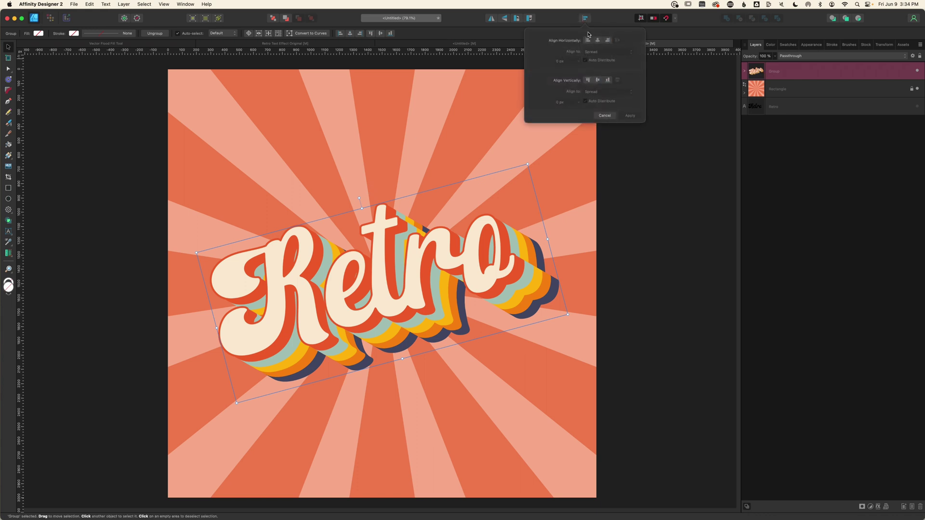
click(597, 40)
click(597, 79)
click(626, 116)
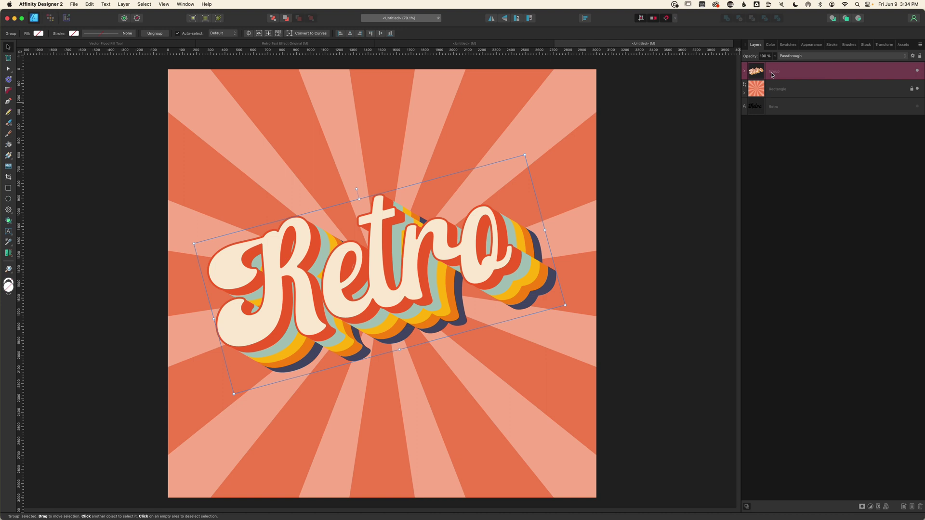
Step: Duplicate the Retro group and give the lower copy an outer shadow, 43.9 px offset, 43 px radius
key(super+j)
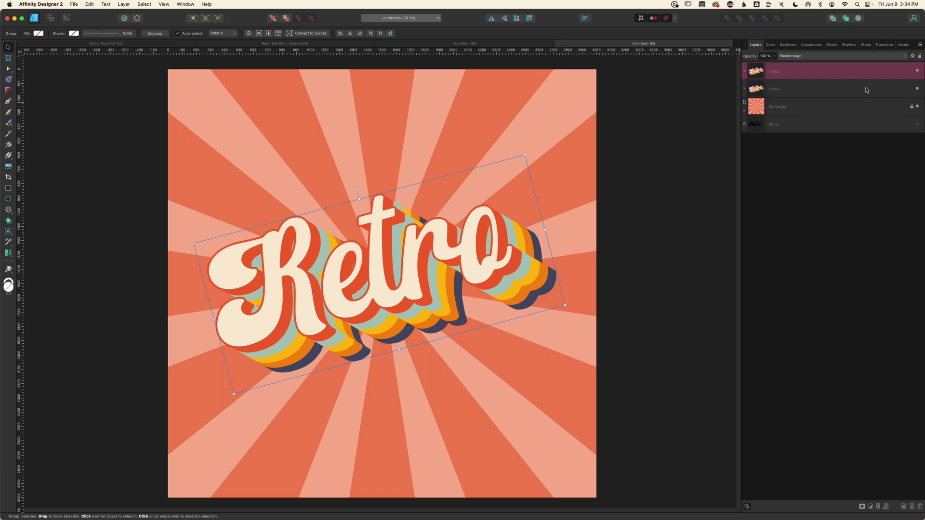
click(821, 87)
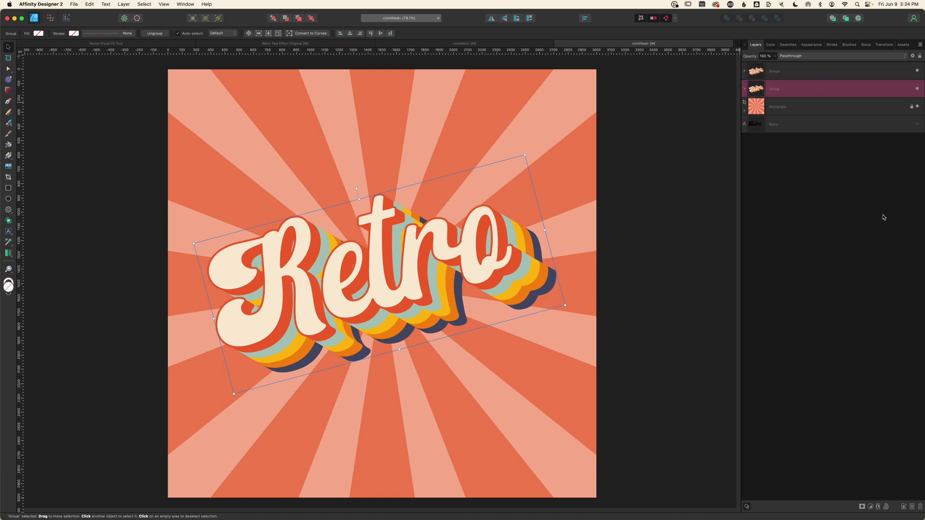
click(878, 508)
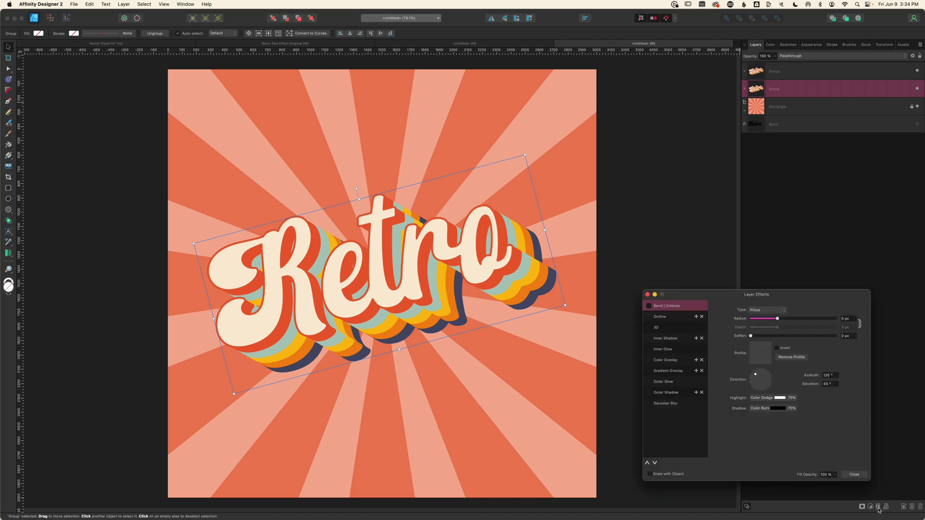
click(649, 393)
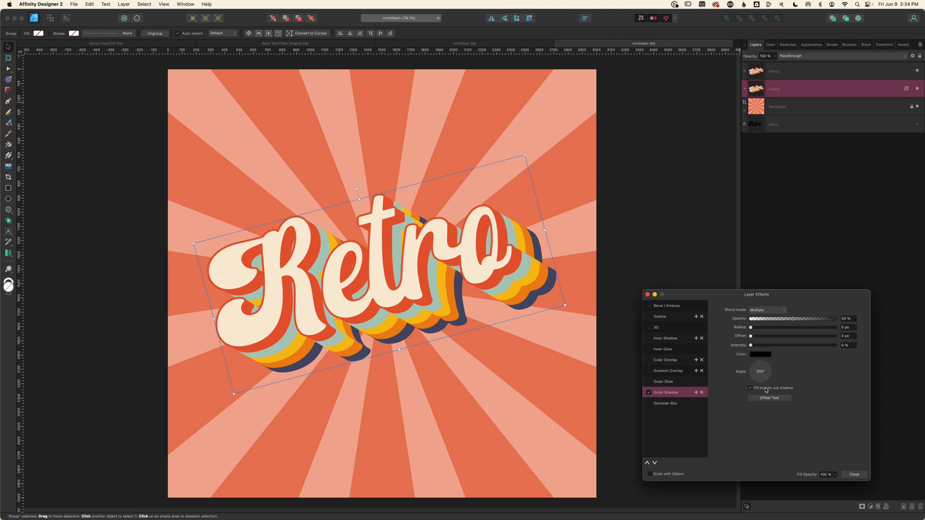
click(769, 399)
drag(479, 304, 481, 309)
drag(753, 328, 826, 336)
key(Return)
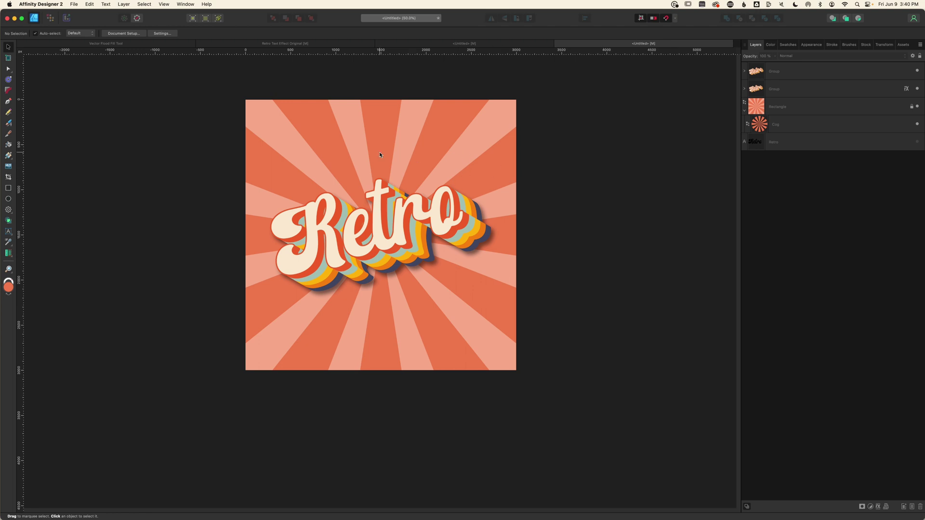
Step: Place Texturelabs_Paper_192M.jpg on the page above the background Rectangle
click(814, 109)
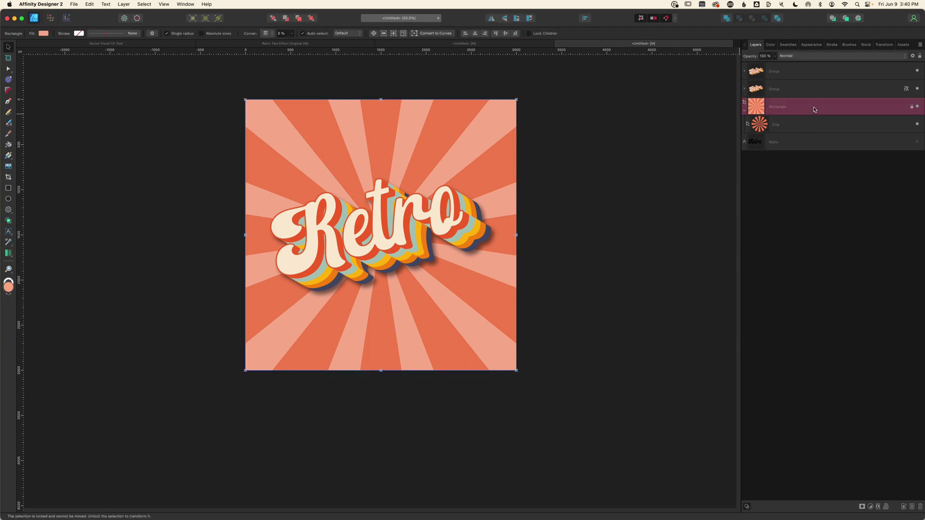
click(8, 167)
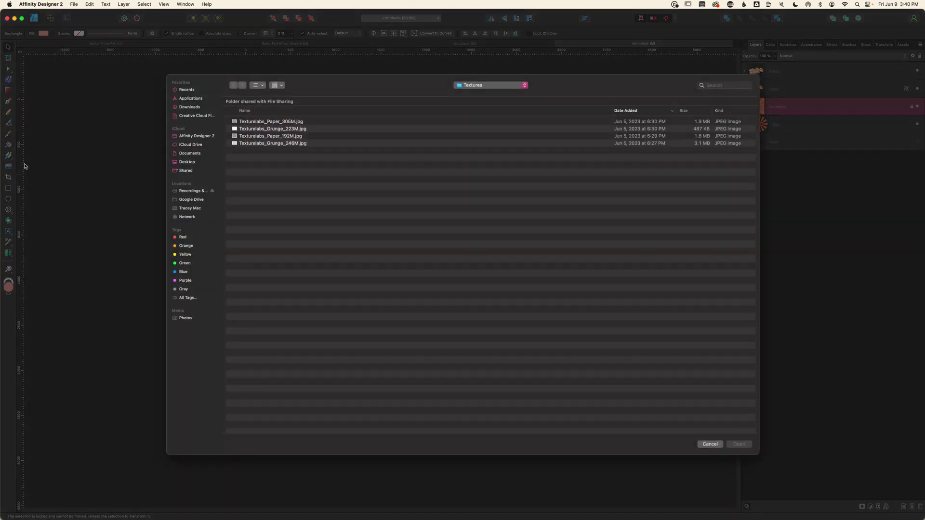
click(282, 136)
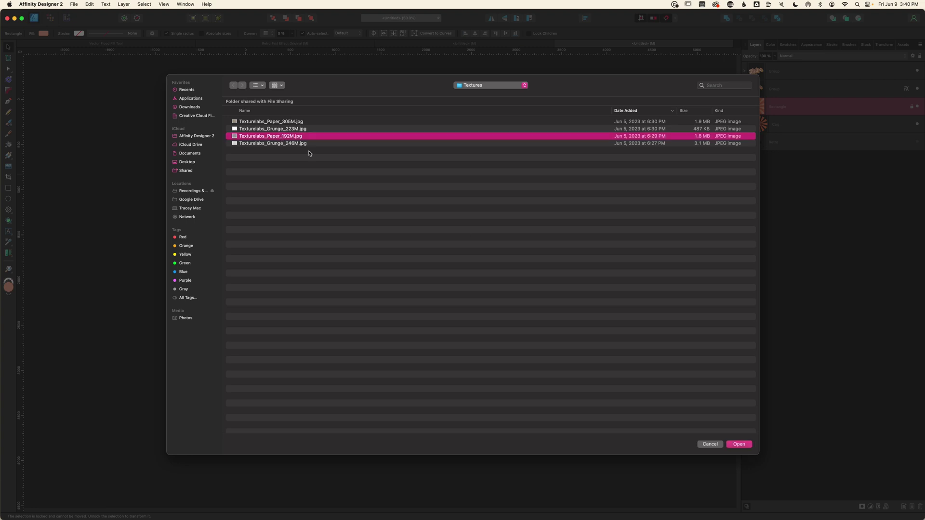
click(739, 445)
click(366, 146)
Step: Enlarge and centre the paper texture over the page, then Rasterize & Trim it
click(598, 156)
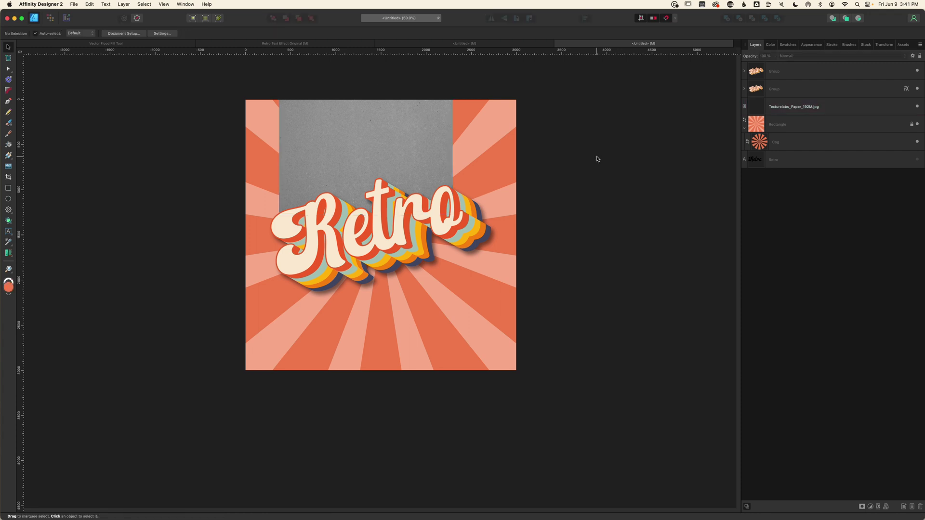
click(396, 139)
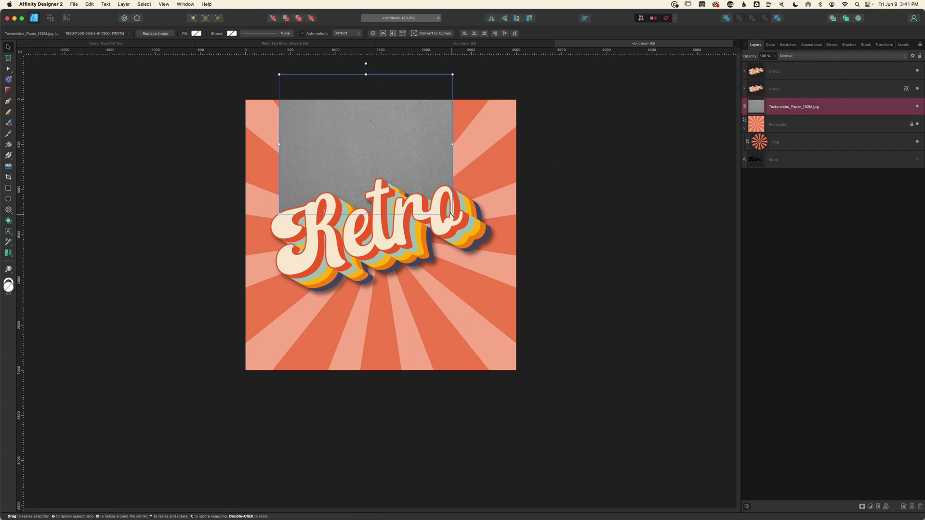
drag(452, 214, 639, 413)
drag(601, 326, 483, 336)
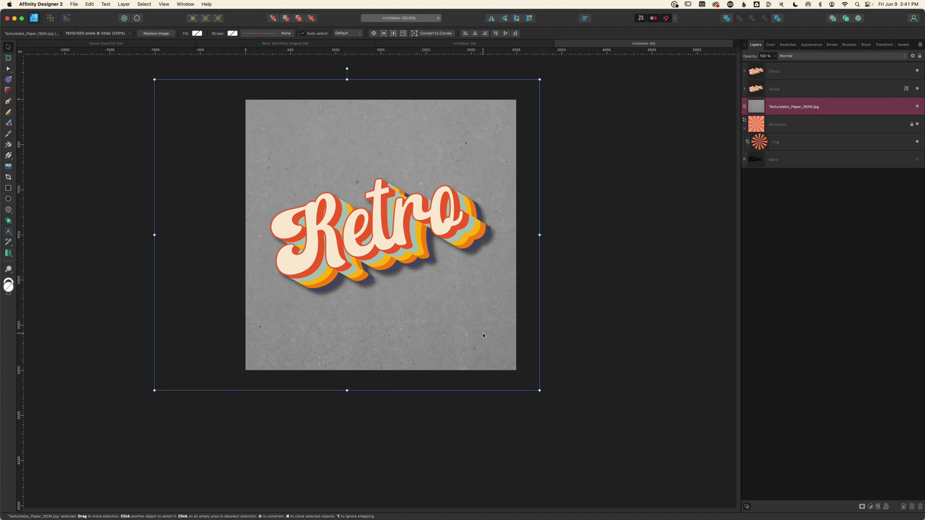
right_click(837, 112)
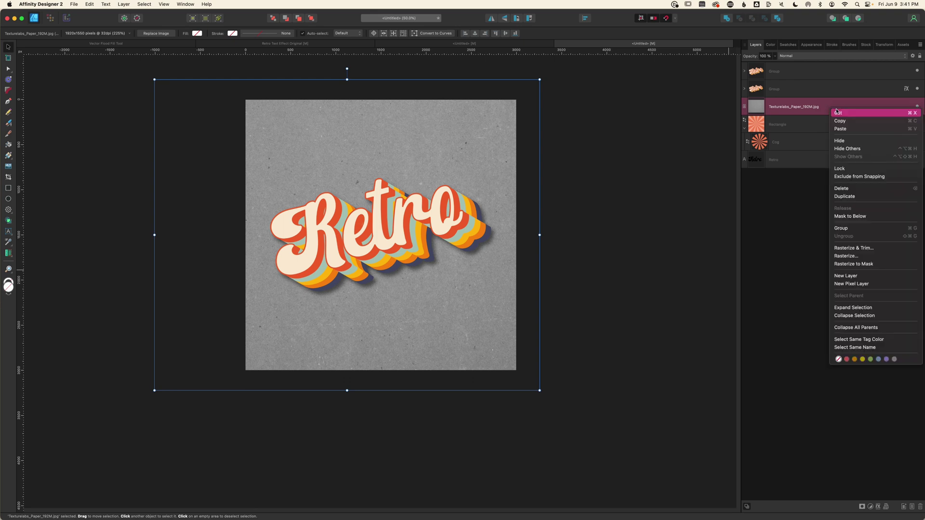
click(836, 249)
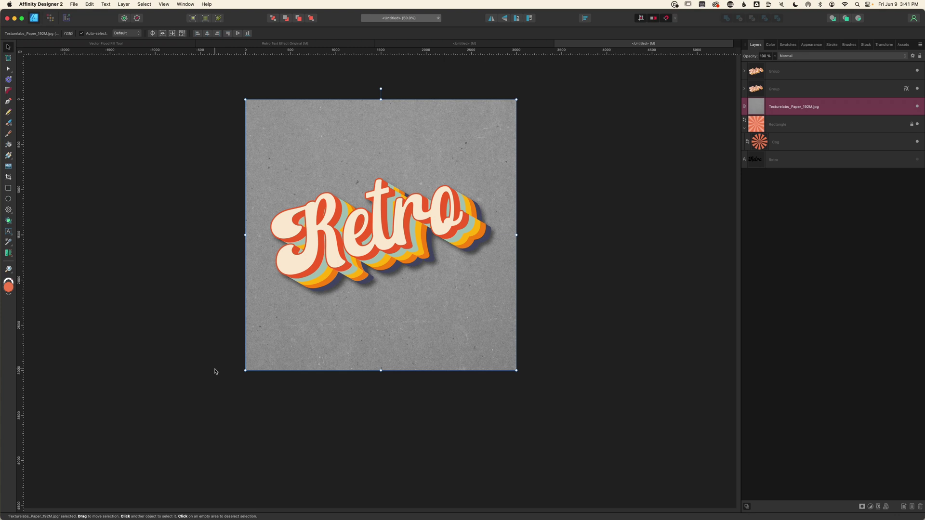
Step: Clip the paper texture into the background rectangle, set it to Overlay, and move it below the cog
drag(838, 107, 839, 125)
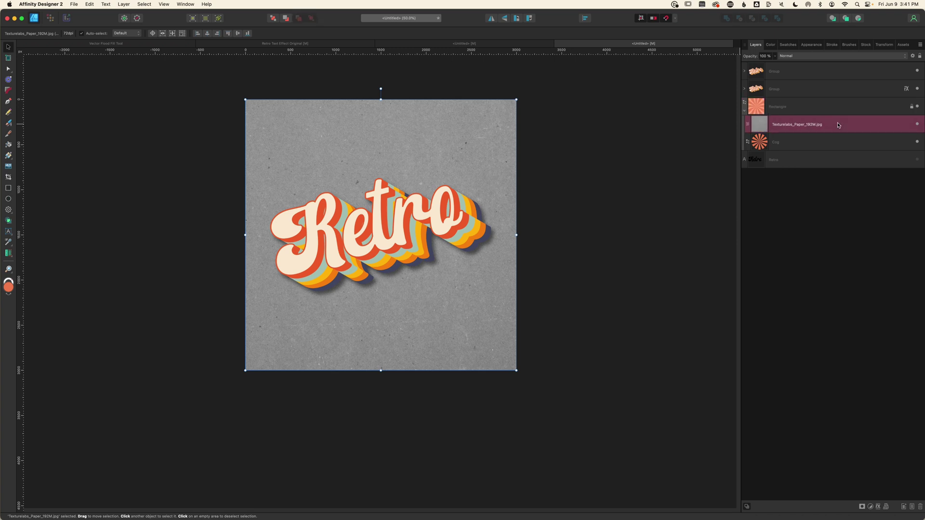
click(818, 56)
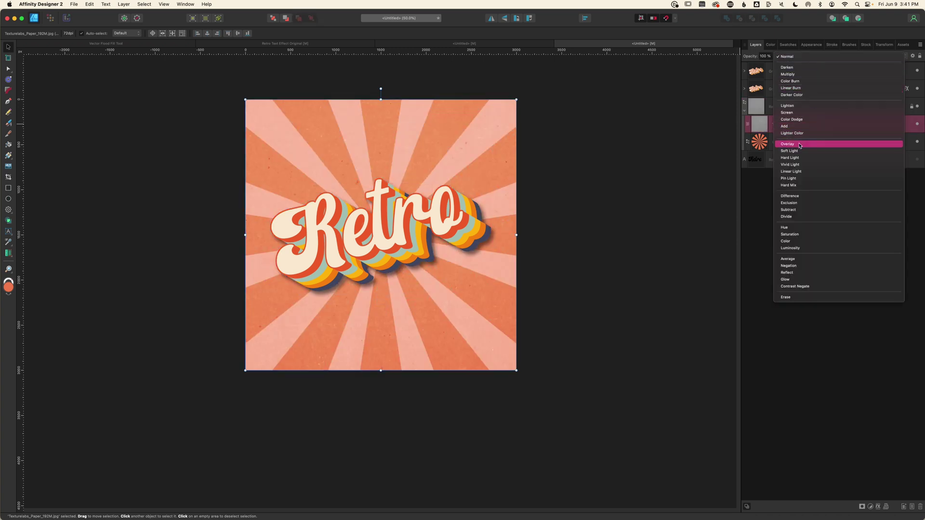
click(800, 144)
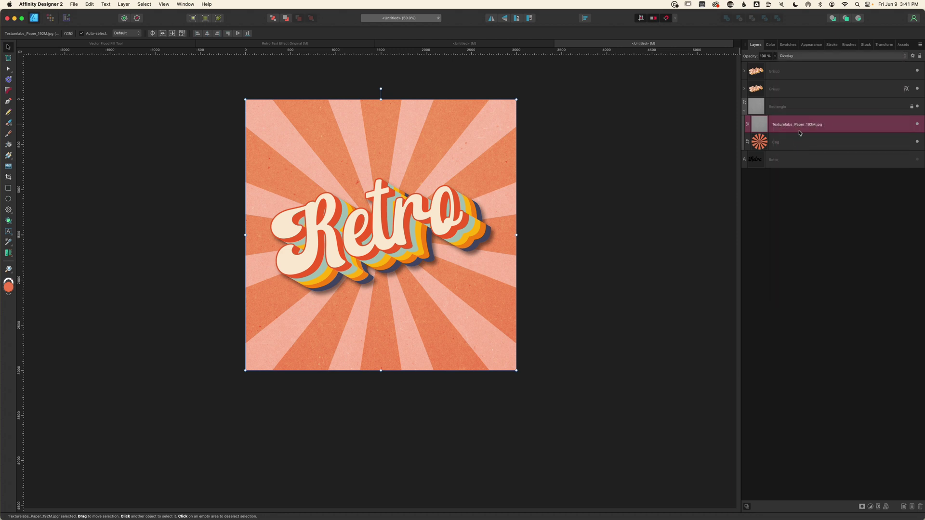
drag(833, 125, 817, 138)
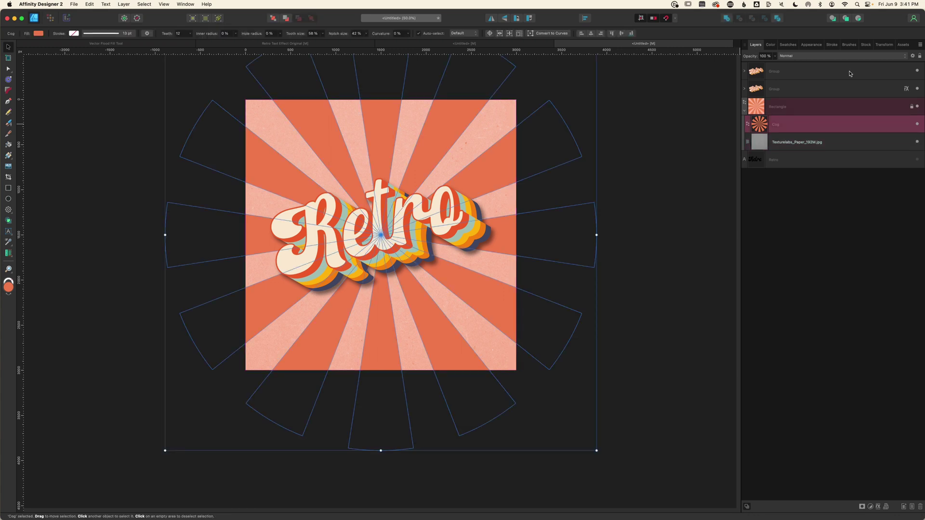
Step: With Insert Inside Selection on, place Texturelabs_Paper_305M.jpg inside the cog
click(859, 20)
click(10, 166)
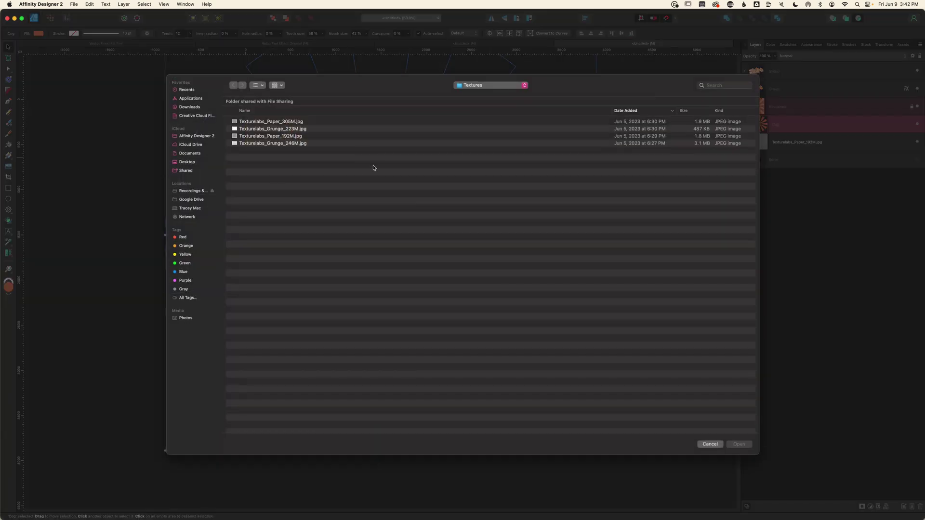
click(269, 123)
click(740, 445)
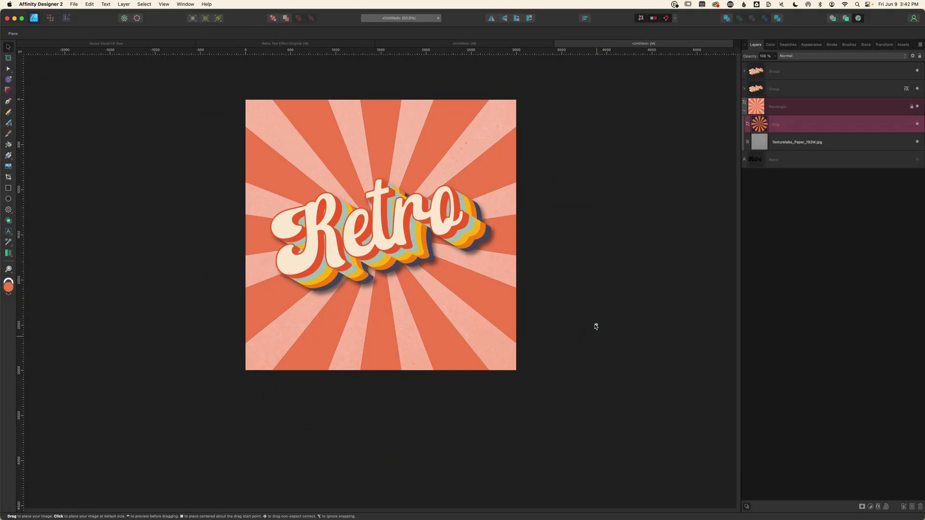
click(377, 142)
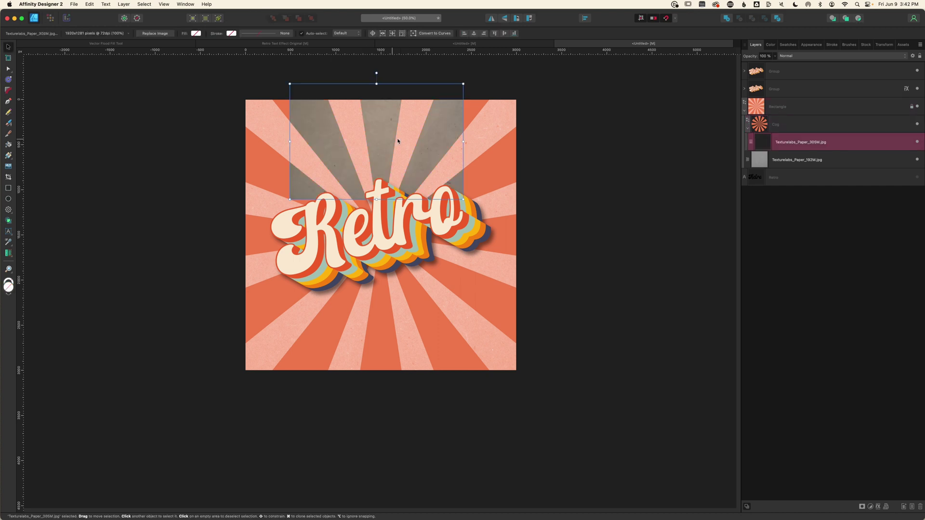
Step: Enlarge the Paper_305M texture and centre it over the artwork
click(524, 157)
click(805, 146)
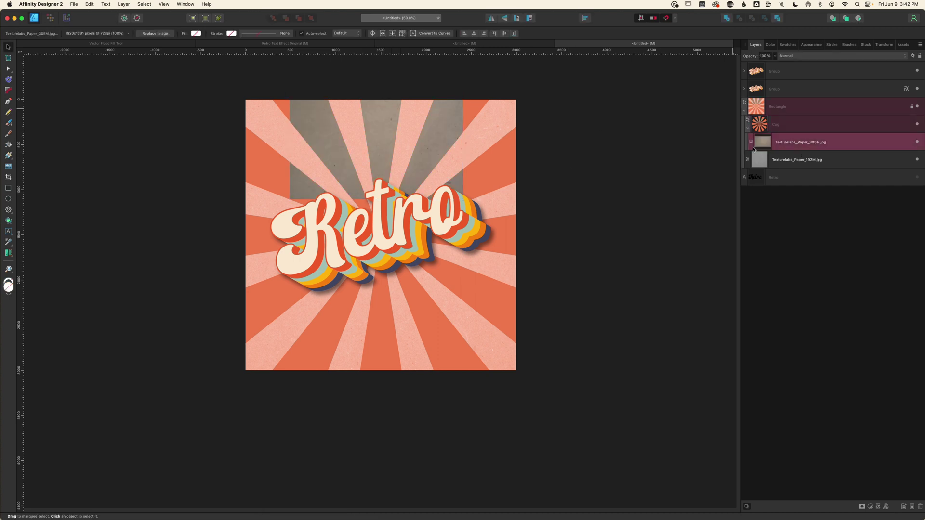
drag(464, 200, 708, 462)
drag(621, 327, 512, 326)
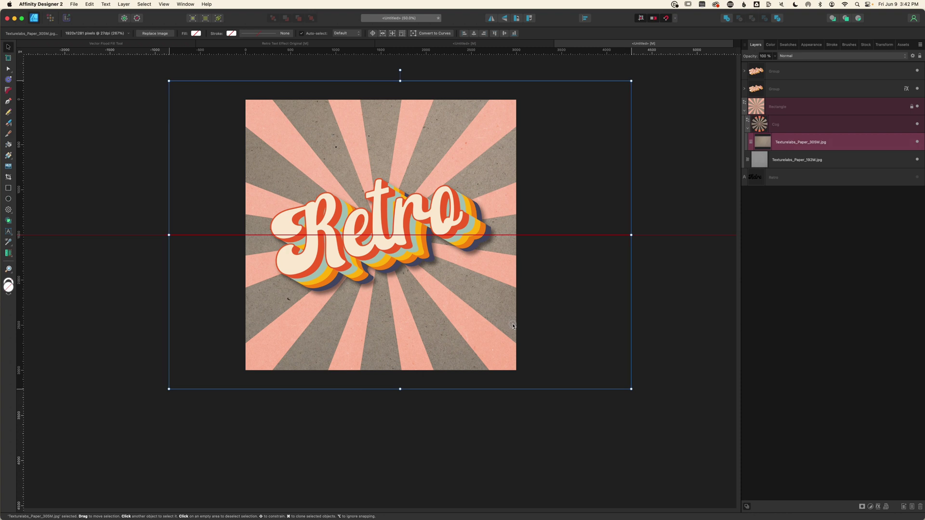
drag(513, 326, 513, 326)
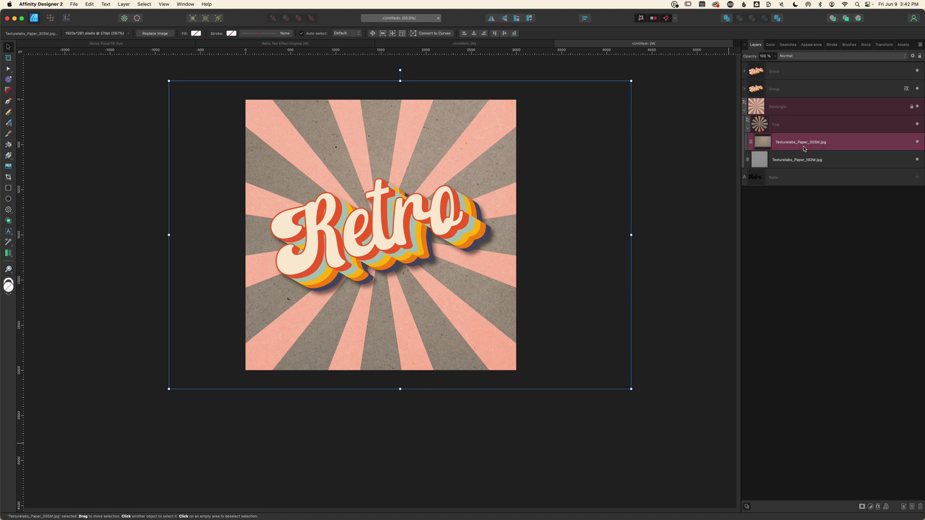
Step: Rasterize & Trim the Paper_305M texture and set its blend mode to Overlay
right_click(874, 144)
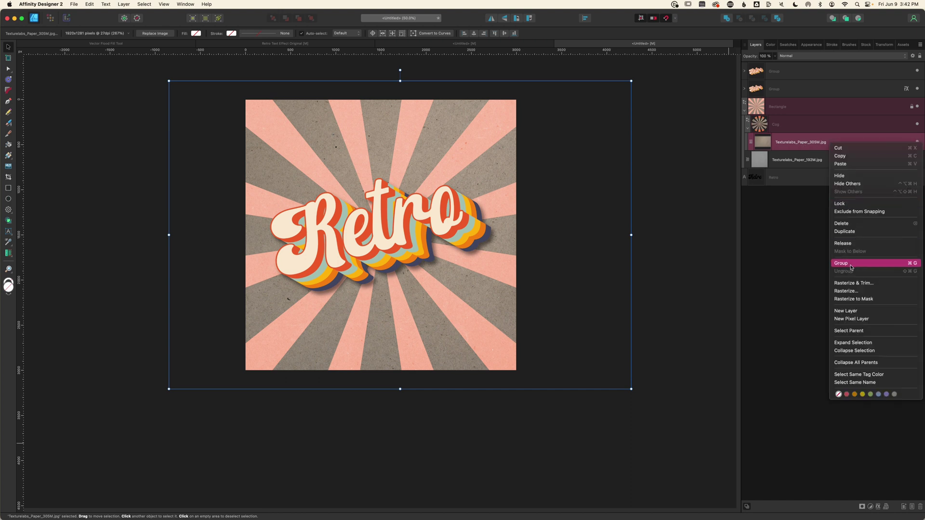
click(850, 284)
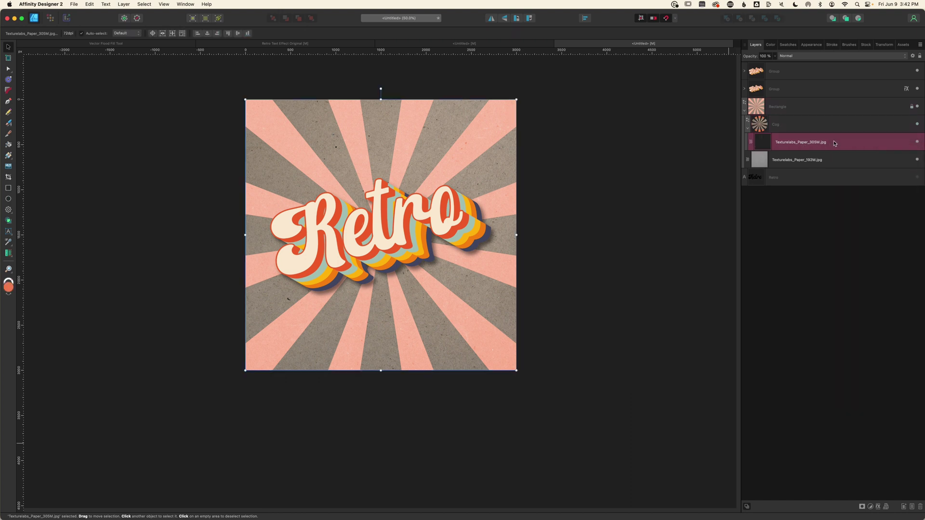
click(809, 56)
click(795, 144)
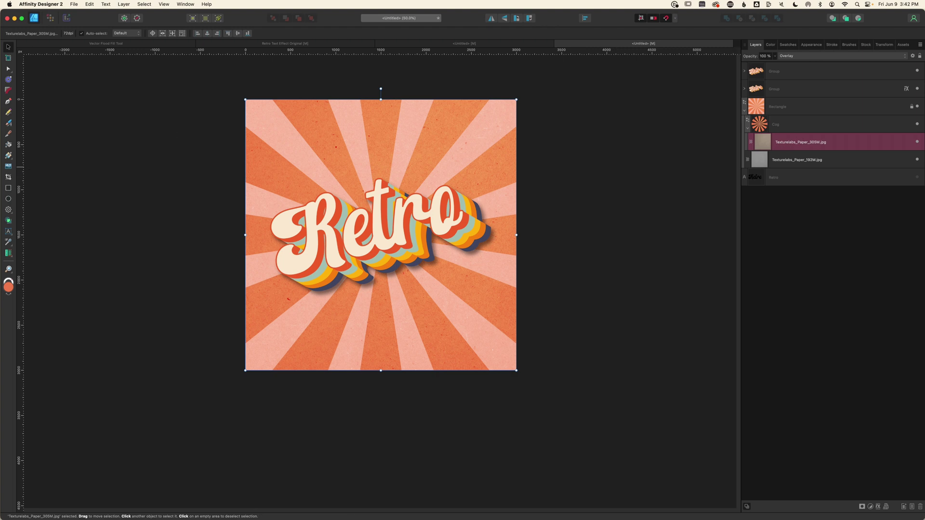
Step: Place Texturelabs_Grunge_223M.jpg on the canvas inside the cog
click(8, 167)
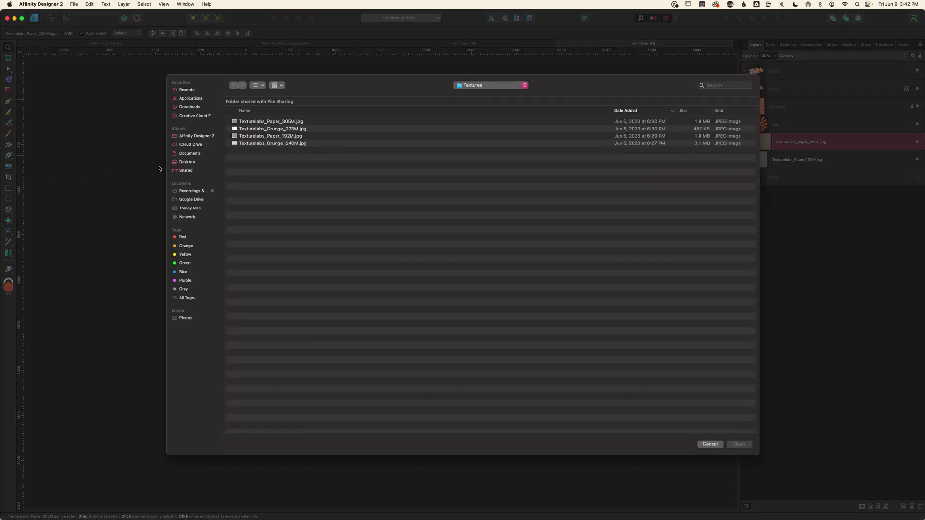
click(264, 130)
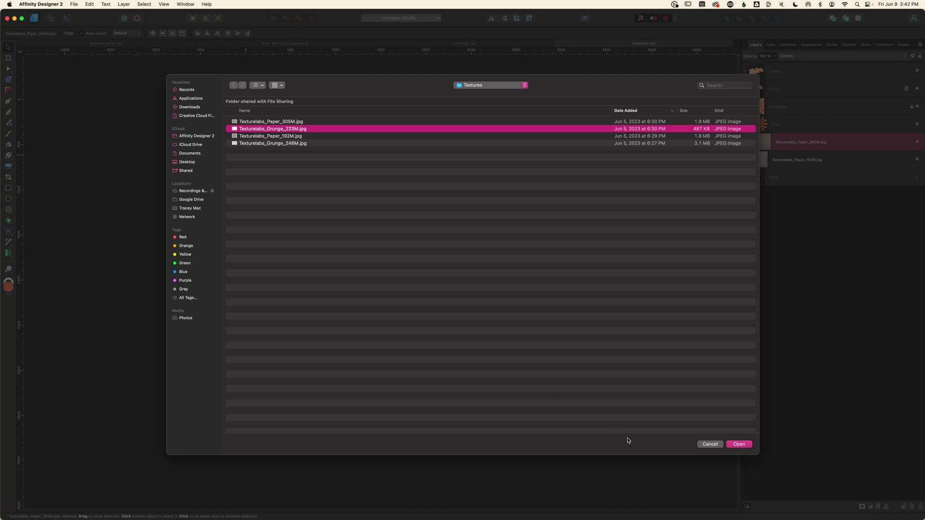
click(738, 444)
click(359, 154)
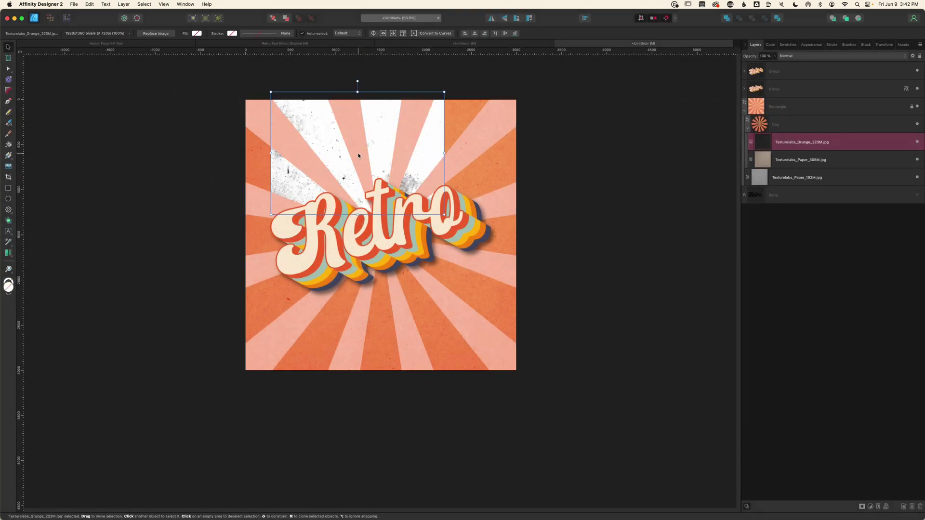
Step: Enlarge and position the grunge texture so it covers the starburst
click(653, 222)
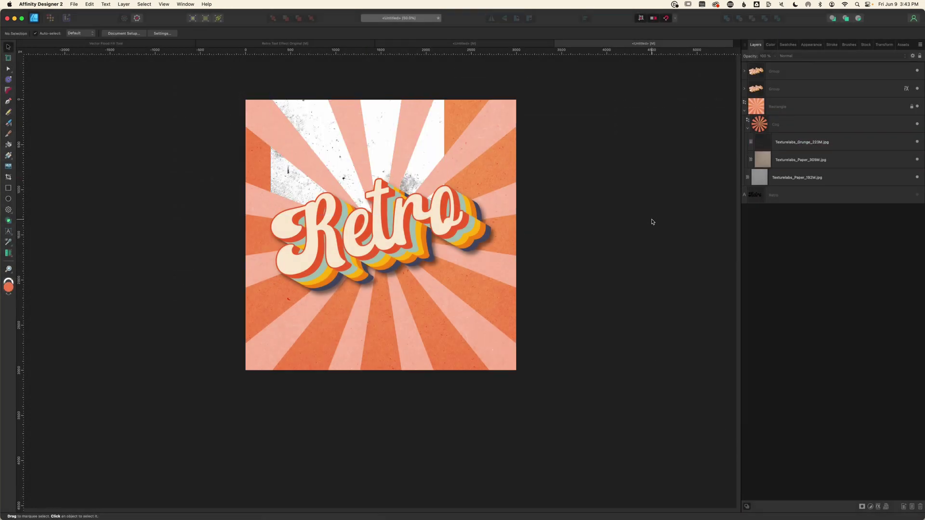
click(782, 145)
drag(444, 216, 665, 402)
drag(571, 325, 532, 322)
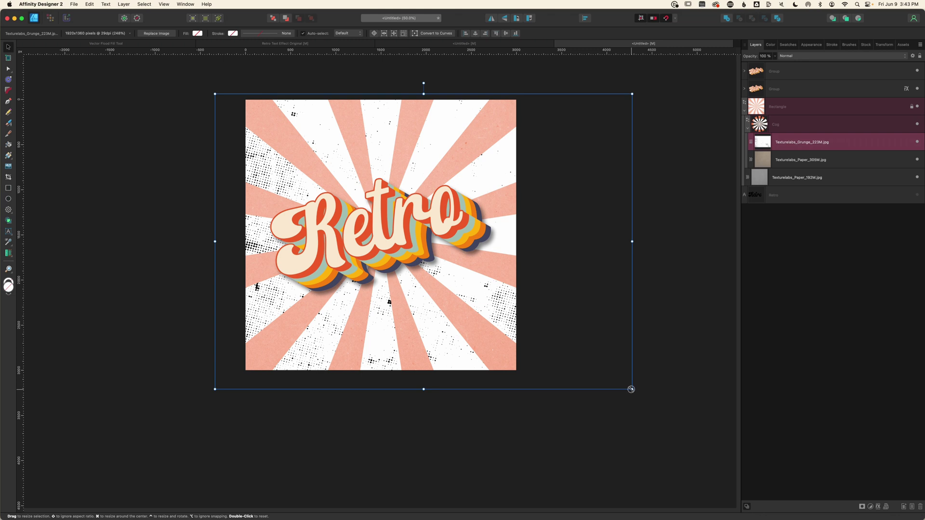
drag(632, 389, 613, 378)
drag(511, 326, 502, 332)
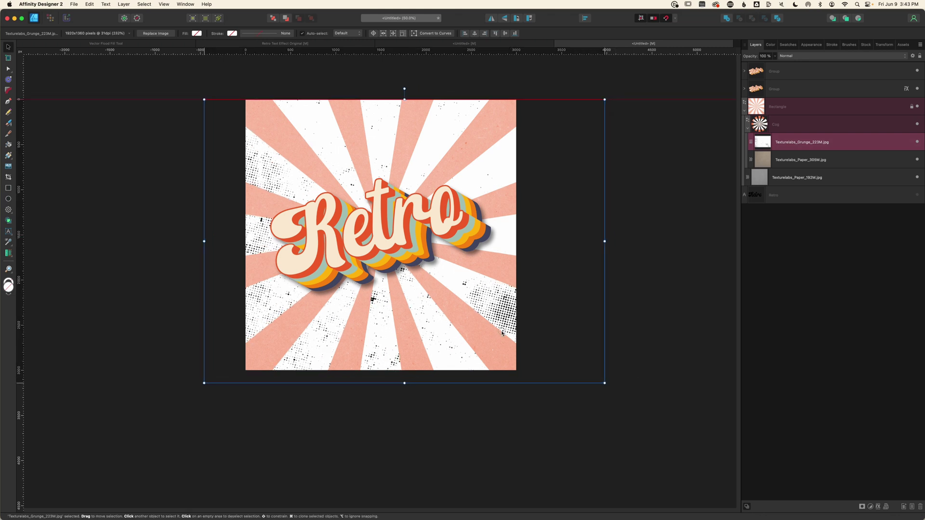
Step: Drag the grunge texture's Source Layer Ranges top-right node to the bottom so white drops out
click(912, 57)
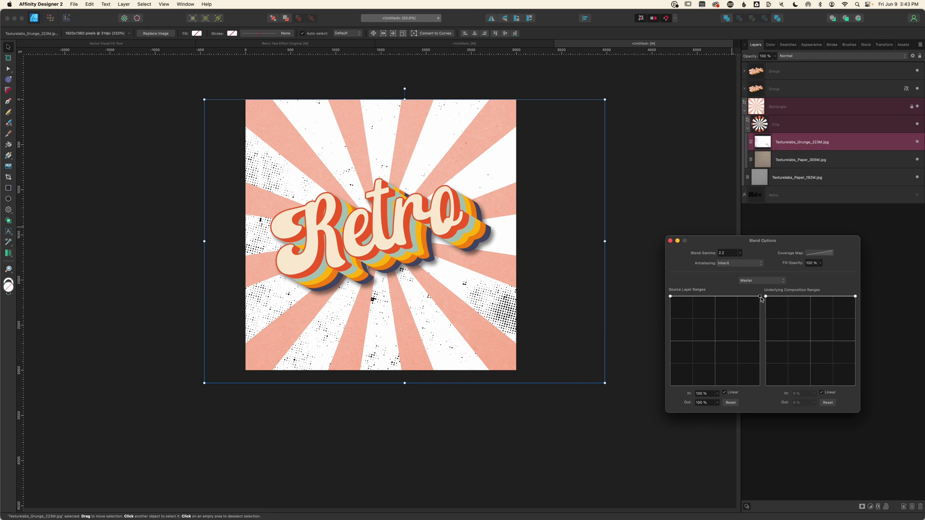
drag(761, 299, 748, 398)
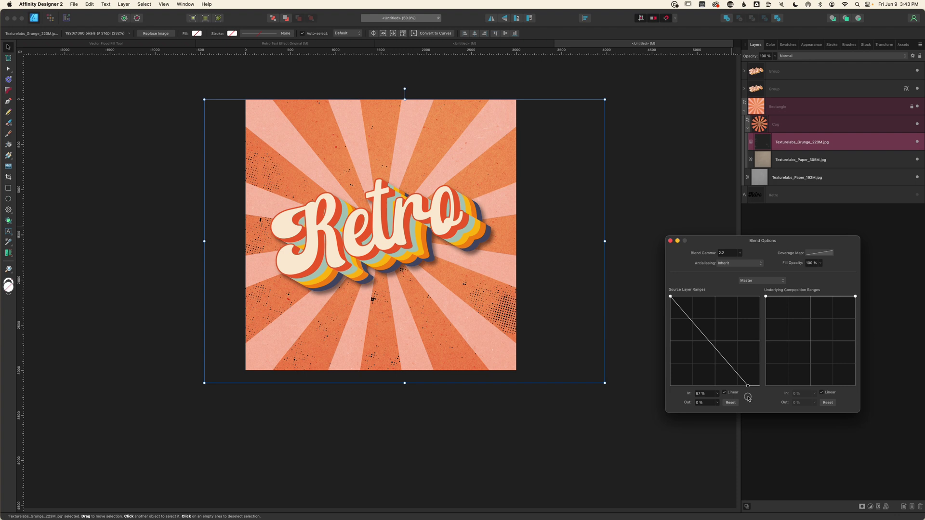
Step: Close Blend Options and set the grunge texture's blend mode to Soft Light
click(669, 240)
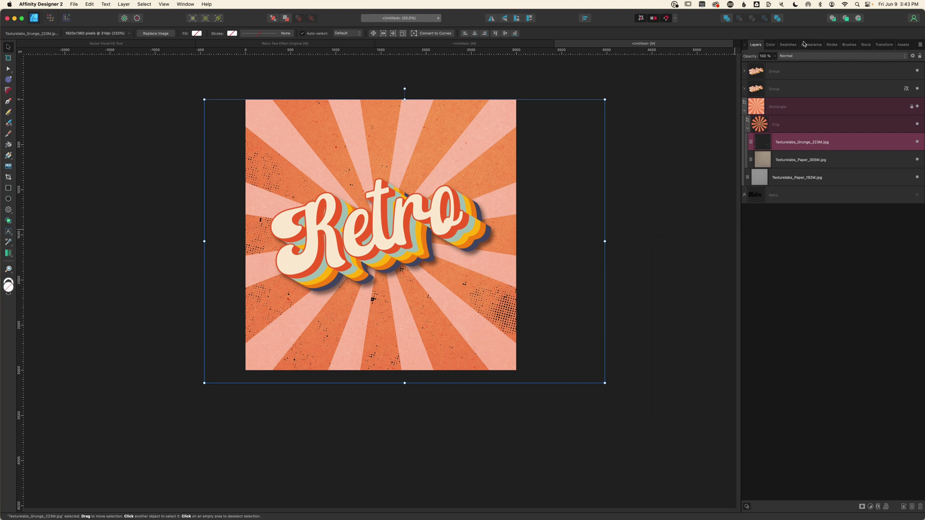
click(797, 57)
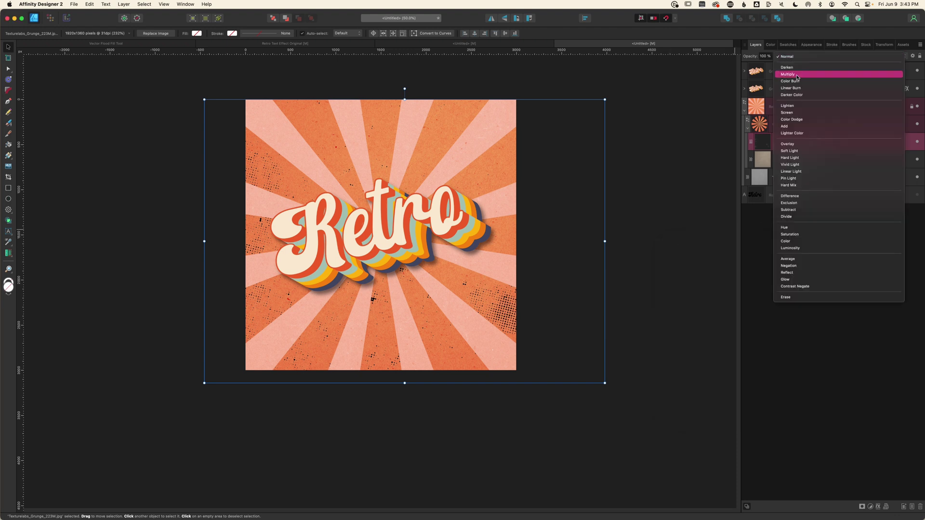
click(786, 151)
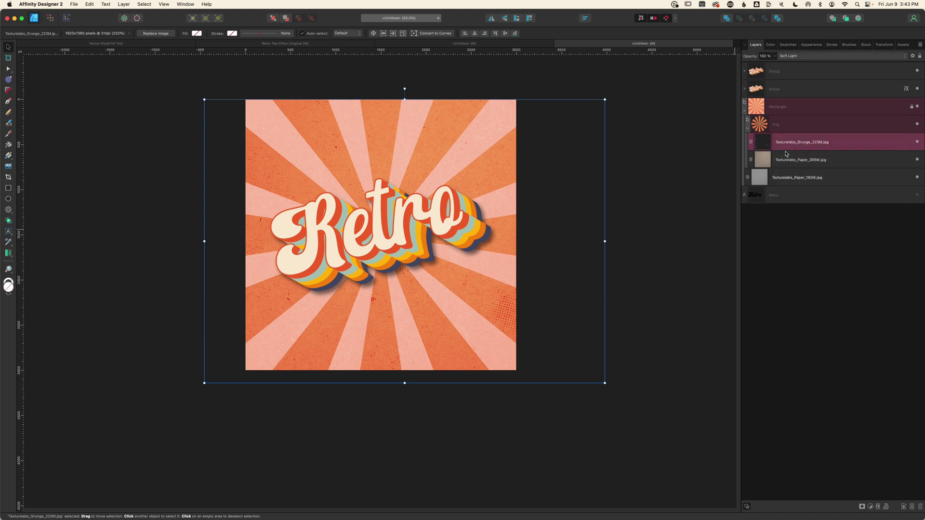
Step: Duplicate the grunge layer, flip the copy vertically, and Rasterize & Trim both copies
key(super+j)
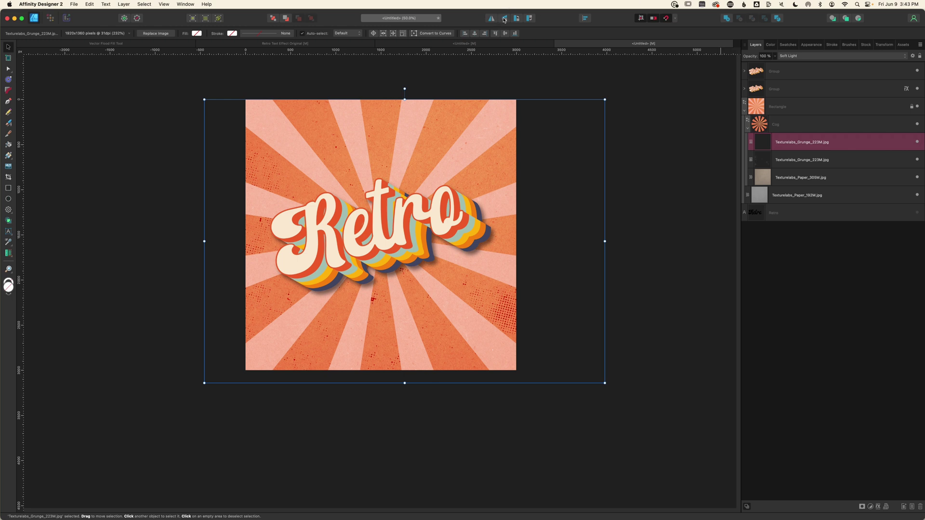
click(504, 19)
shift+click(858, 161)
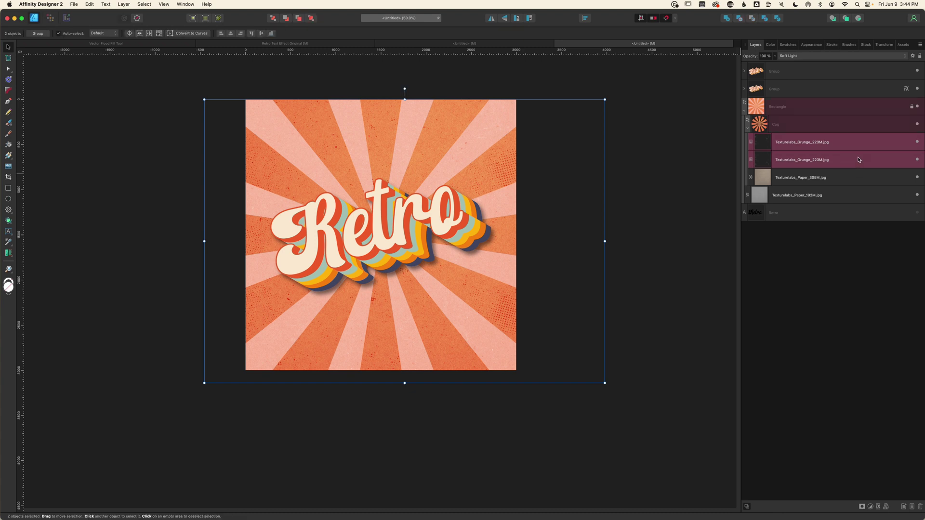
right_click(844, 158)
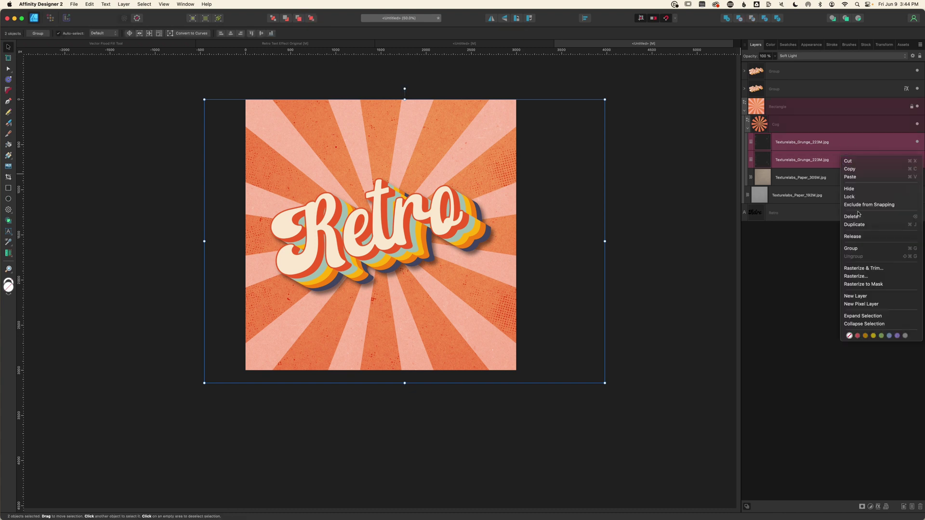
click(862, 268)
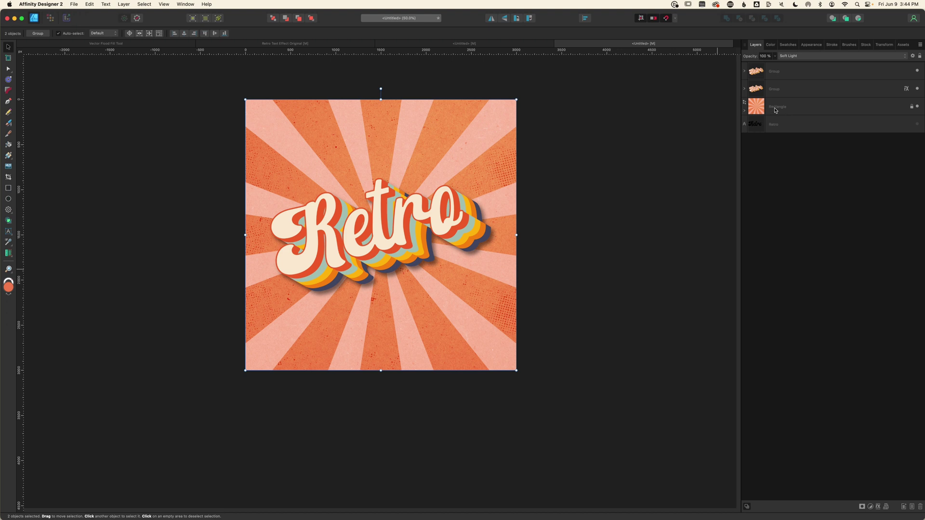
Step: Place Texturelabs_Paper_305M.jpg and scale it over the Retro lettering
click(783, 71)
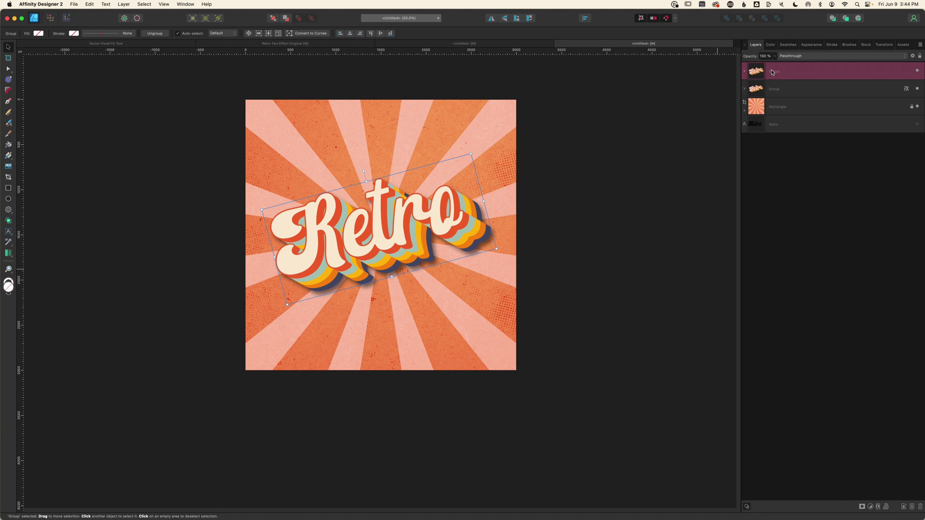
click(8, 169)
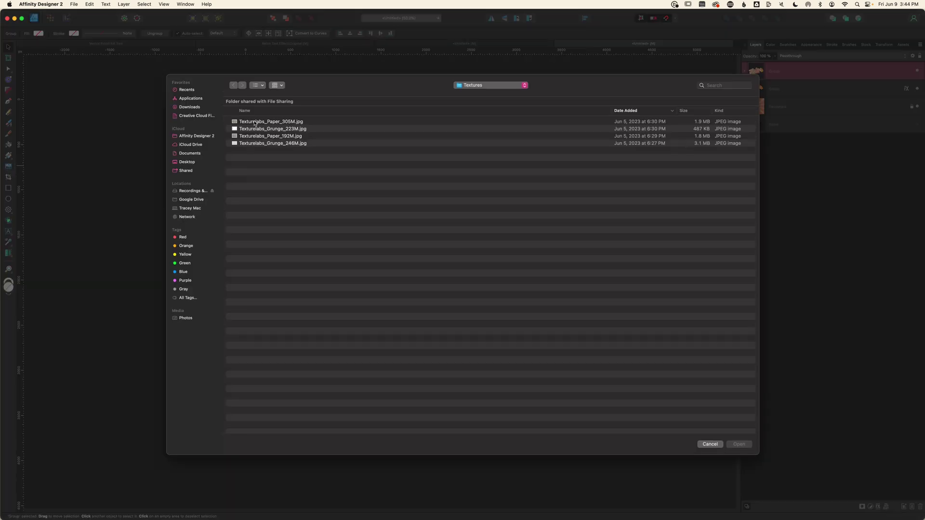
click(255, 122)
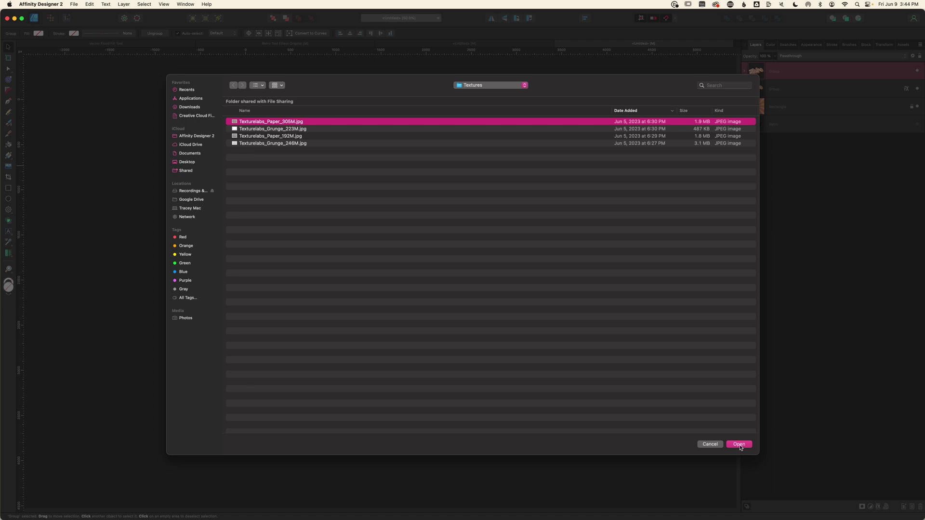
click(739, 444)
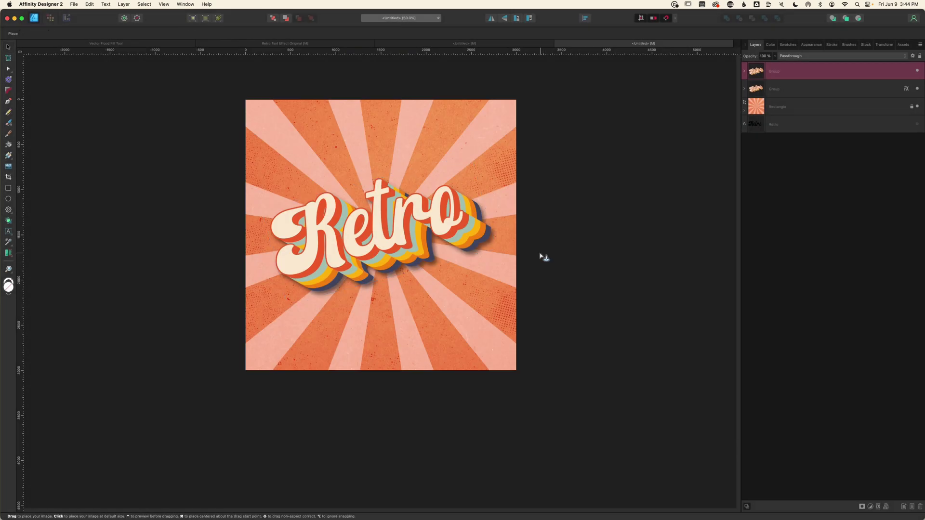
click(362, 160)
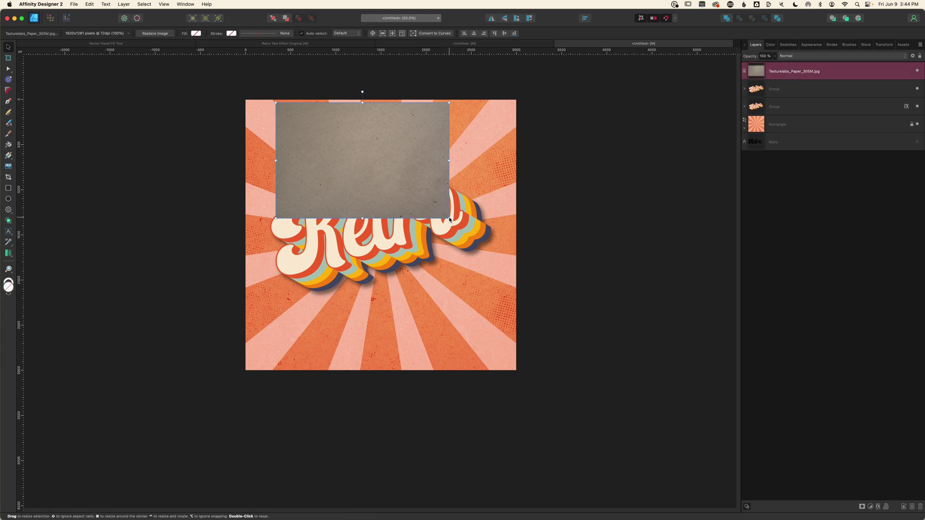
drag(449, 218, 515, 265)
drag(458, 227, 443, 272)
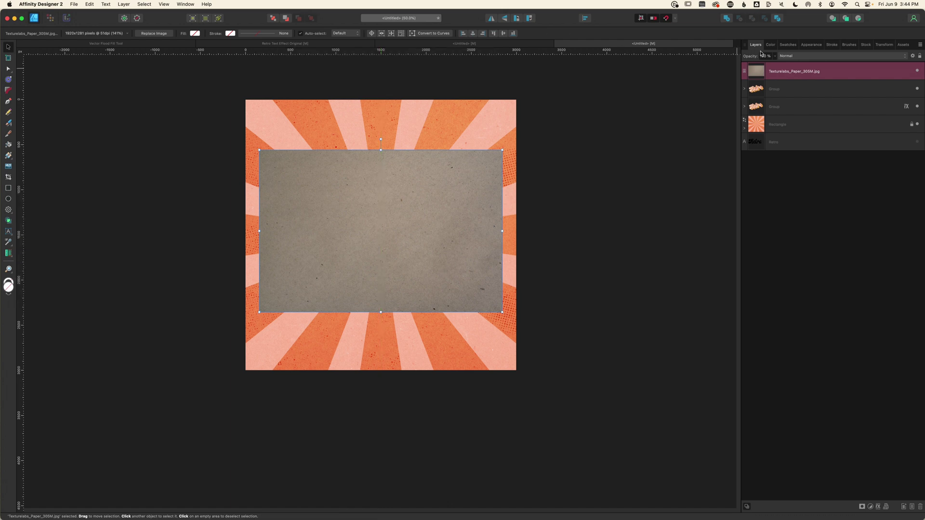
Step: Use the Retro lettering group as the paper texture's mask
click(762, 92)
drag(756, 92, 757, 76)
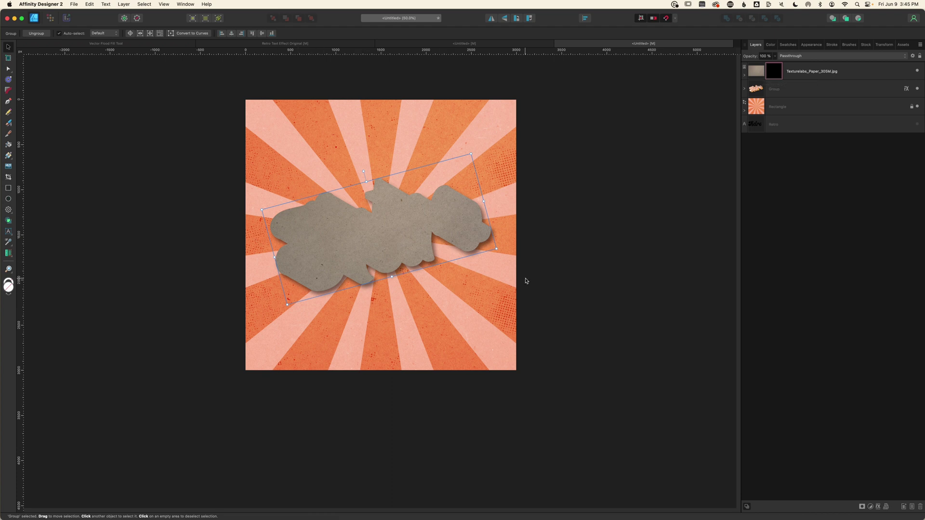
click(810, 73)
Step: Set the masked paper texture to Overlay, view at 100% and deselect to check it
click(811, 57)
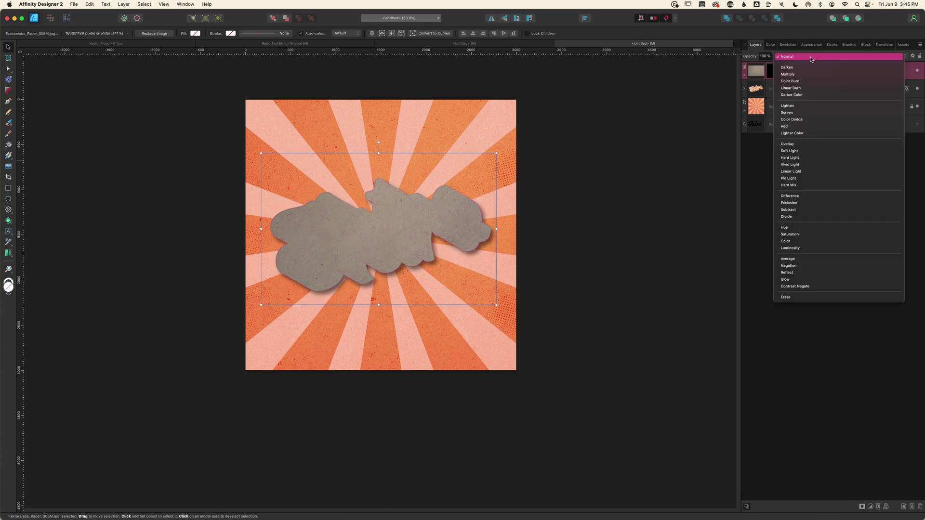
click(797, 144)
key(super+1)
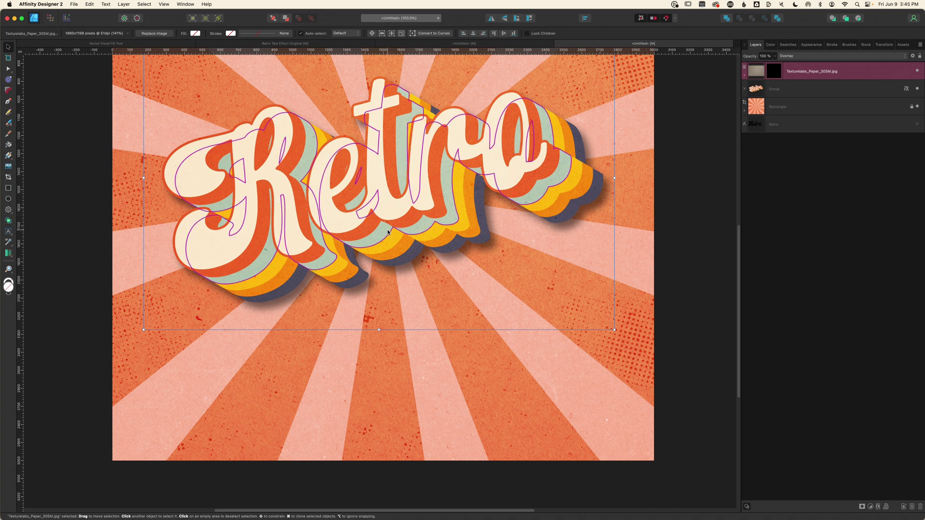
click(680, 223)
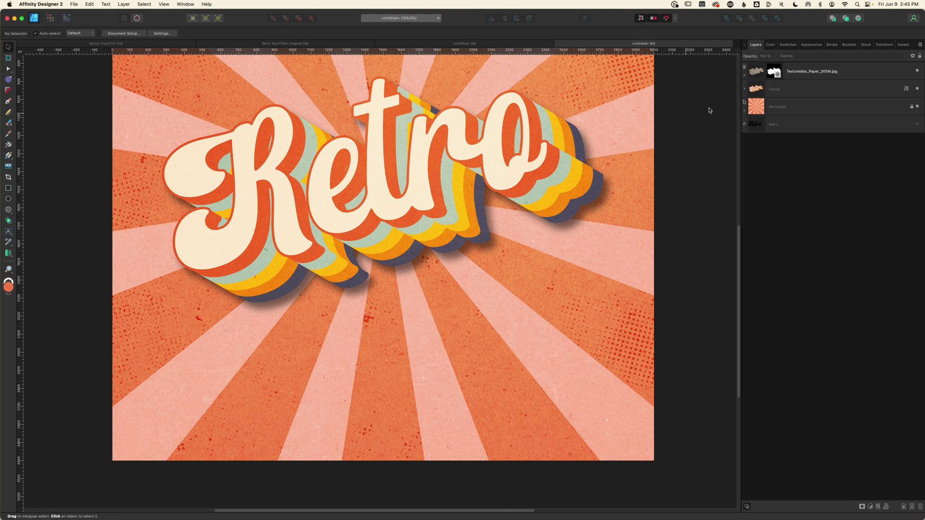
Step: Expand the lettering group, select the cream top letter layer, and enable Insert Inside
click(744, 91)
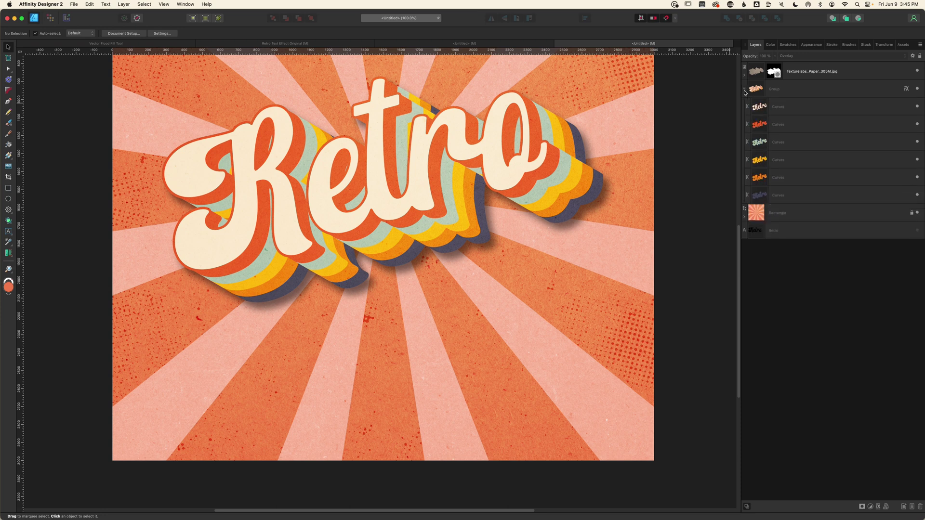
click(809, 107)
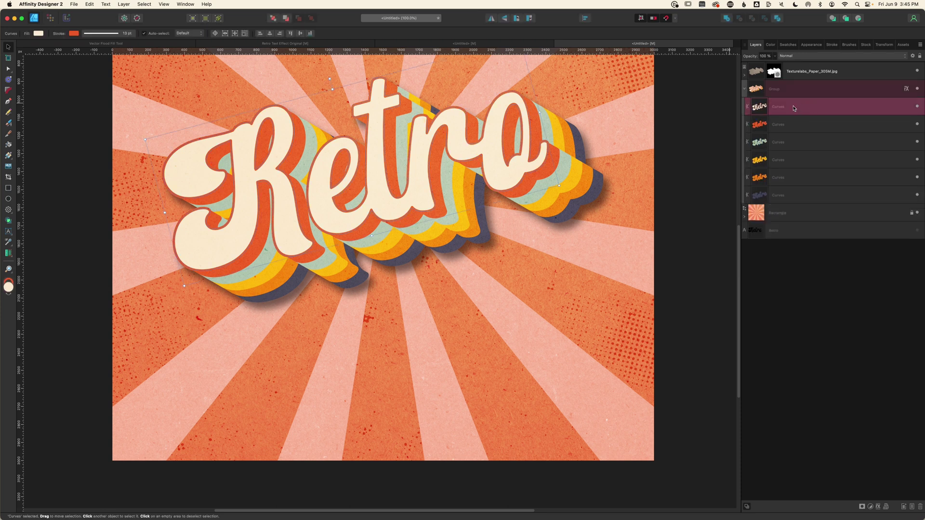
click(859, 19)
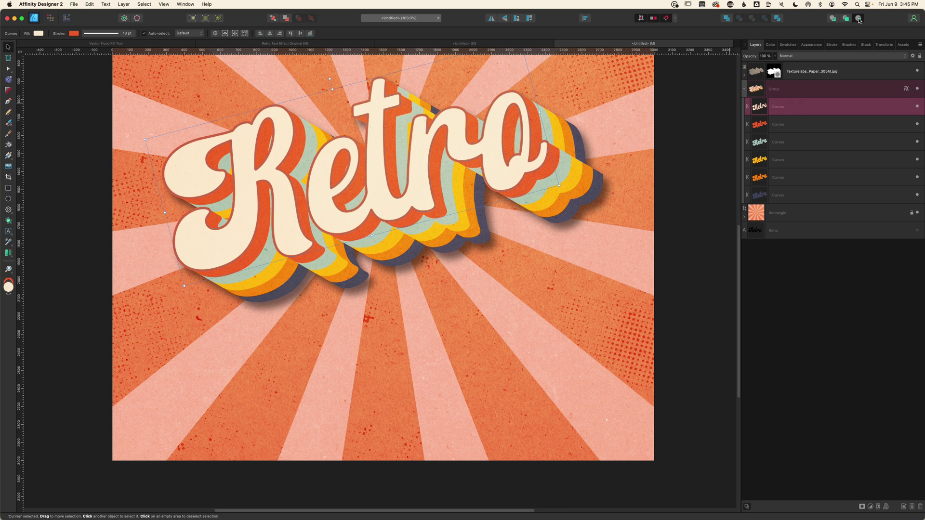
Step: Place Texturelabs_Grunge_246M.jpg inside the letters and enlarge it to cover them all
click(8, 166)
click(264, 143)
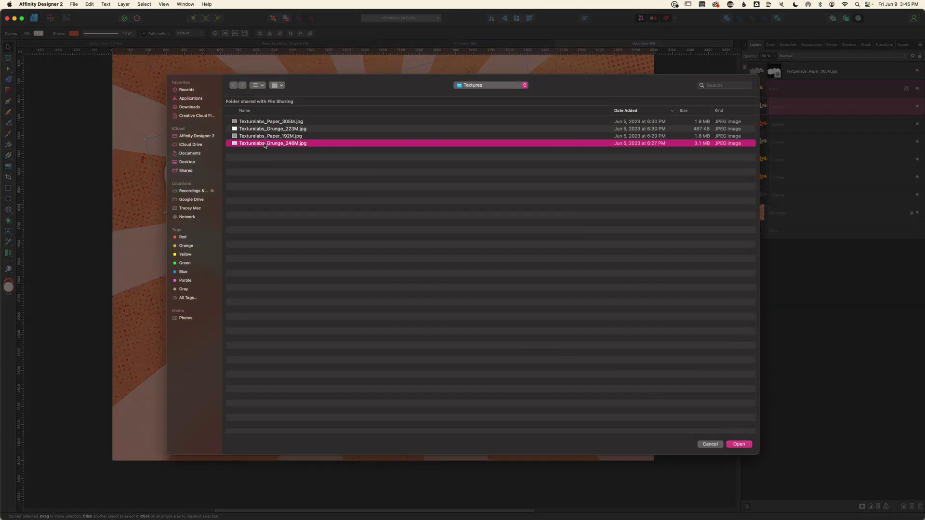
click(738, 444)
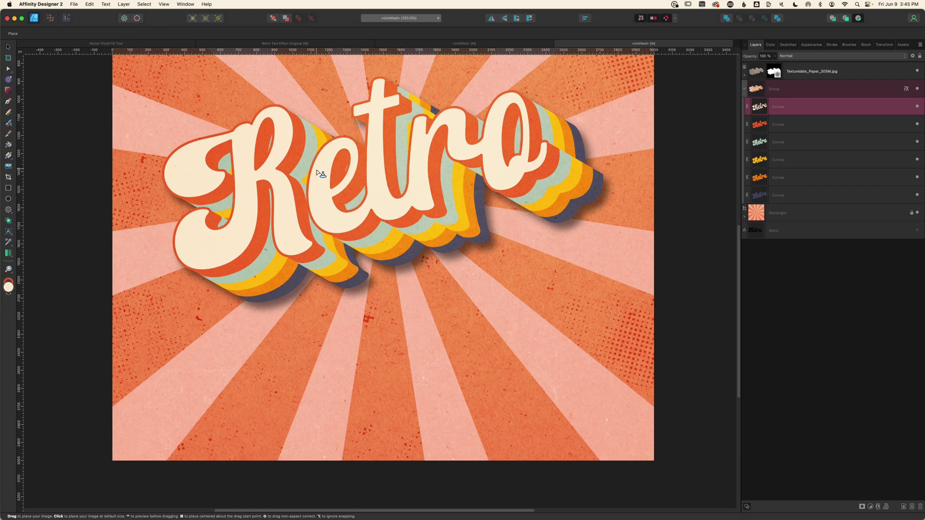
click(316, 176)
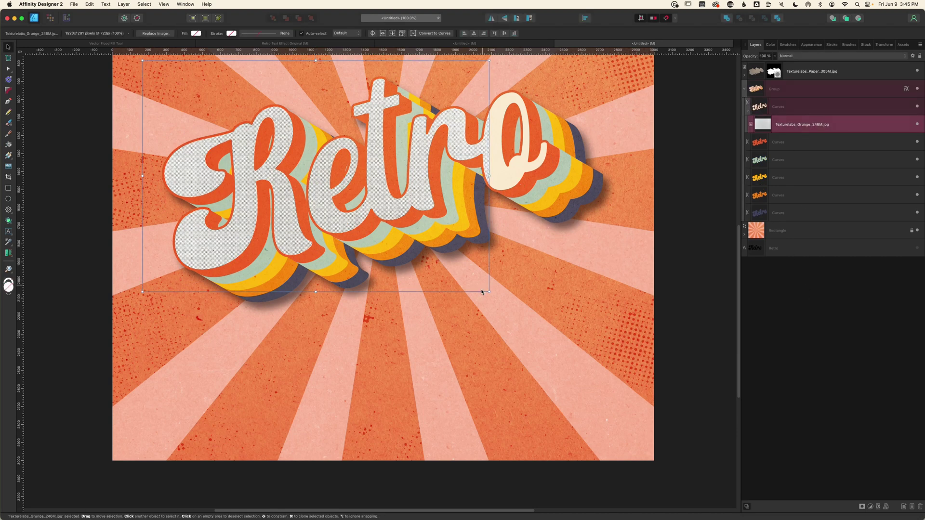
drag(486, 291, 649, 389)
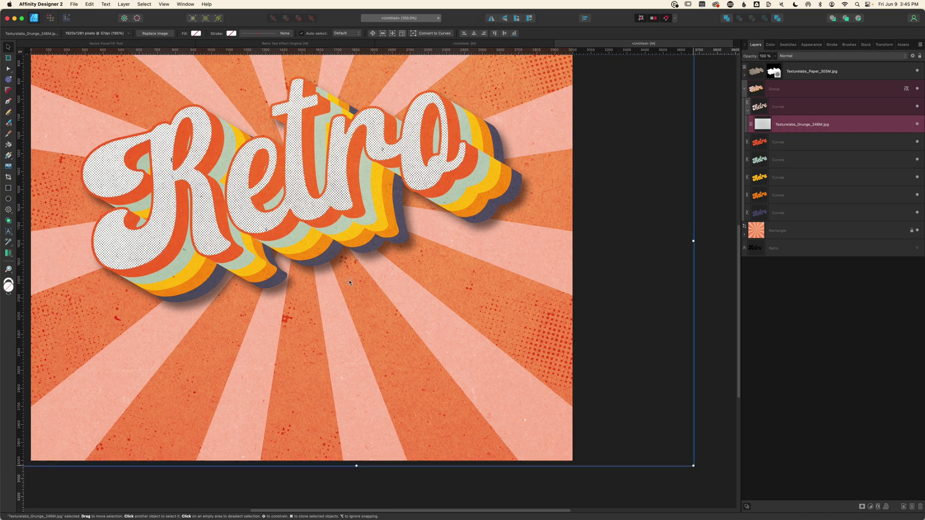
drag(347, 289, 348, 296)
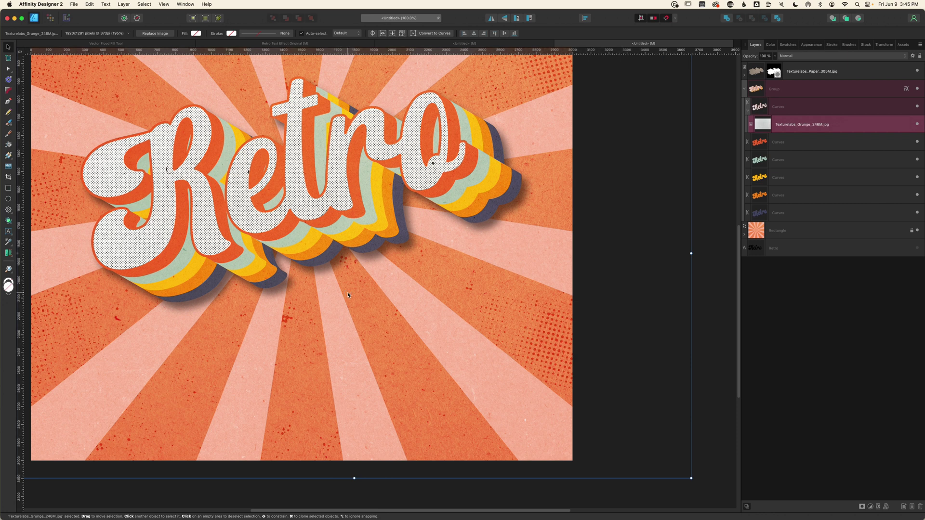
Step: Lower the grunge layer's Source Layer Ranges so its light tones disappear
click(913, 56)
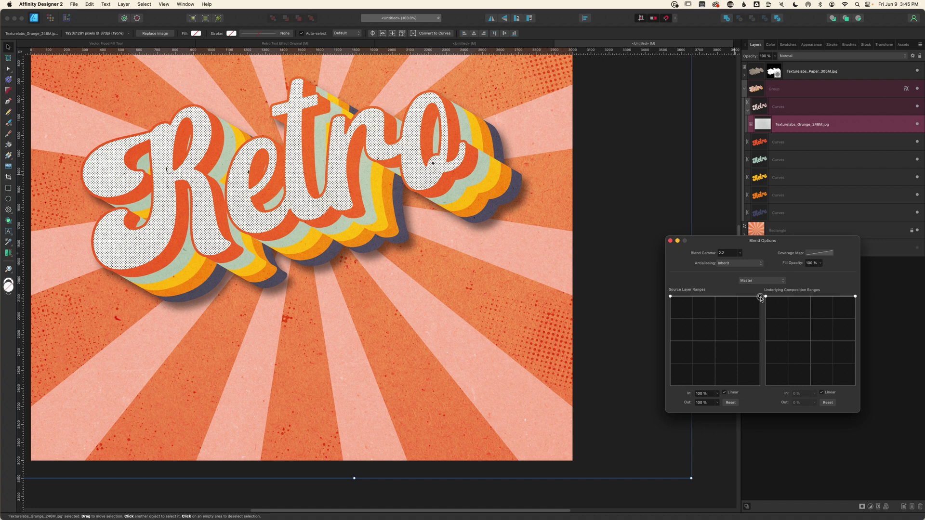
drag(760, 296, 742, 402)
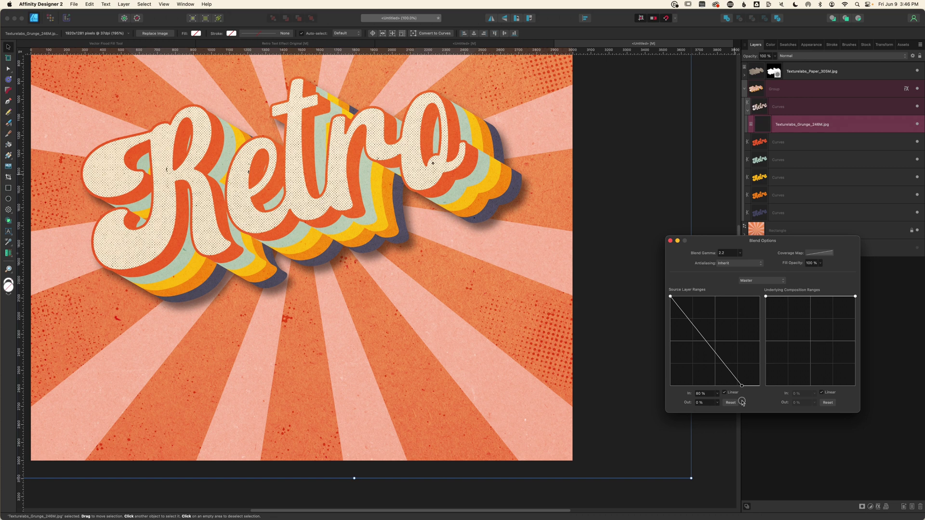
click(670, 240)
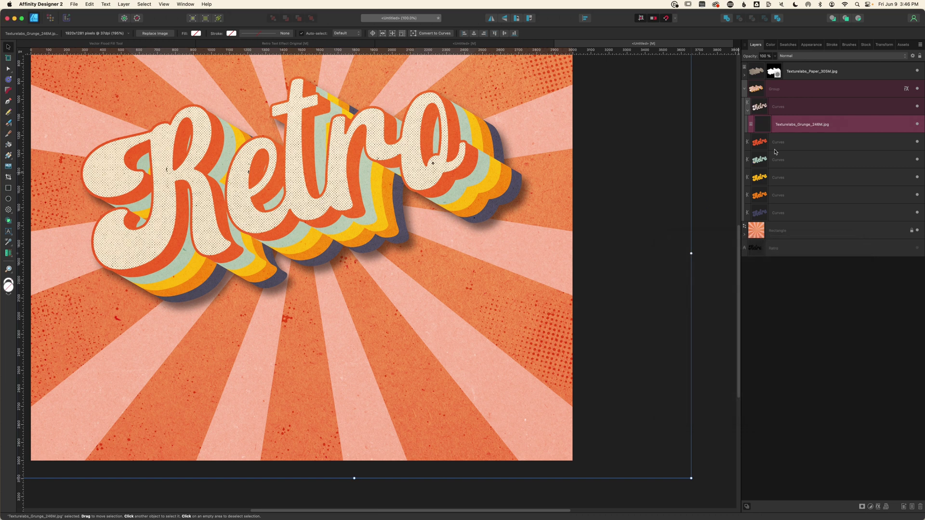
Step: Set the letter grunge texture to Color Burn and Rasterize & Trim it
click(802, 56)
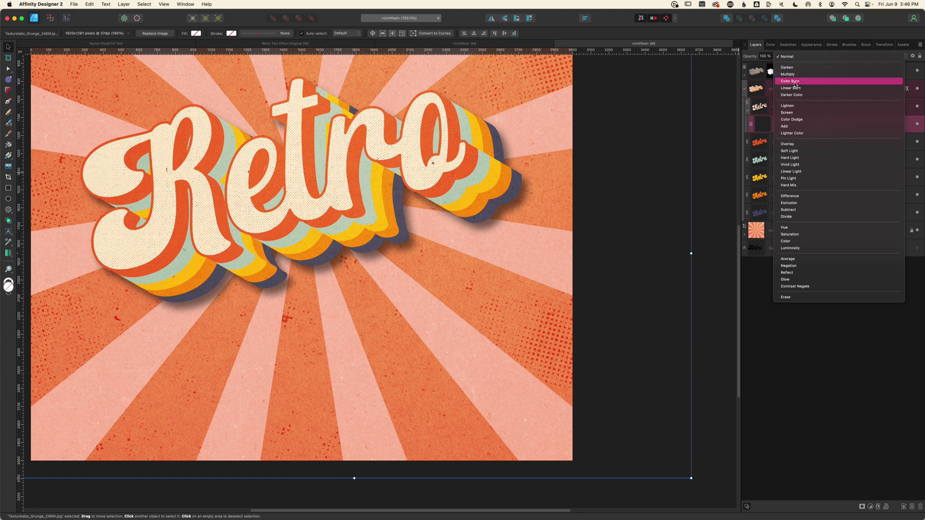
click(795, 82)
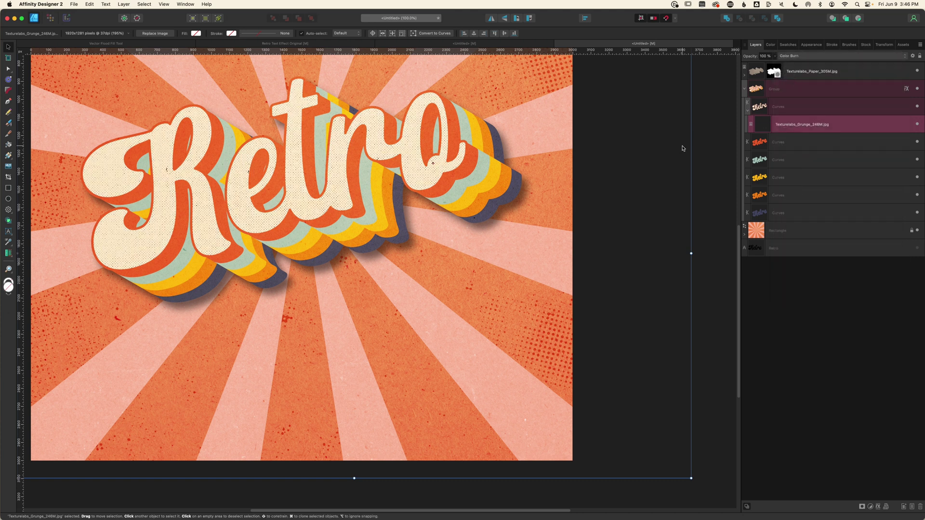
right_click(828, 126)
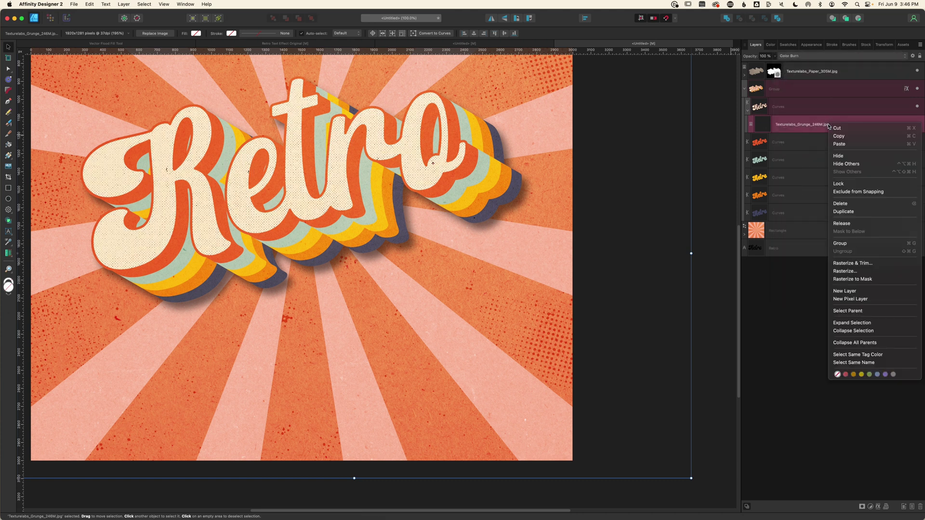
click(856, 263)
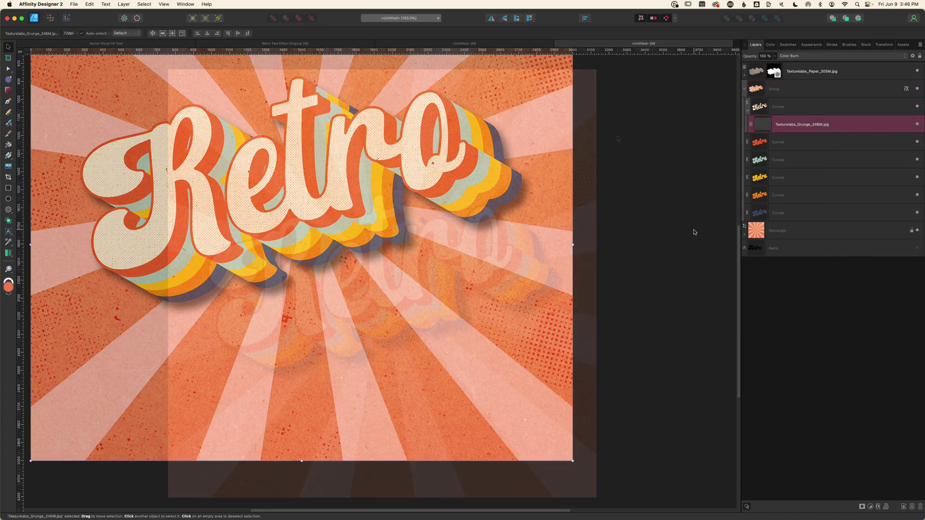